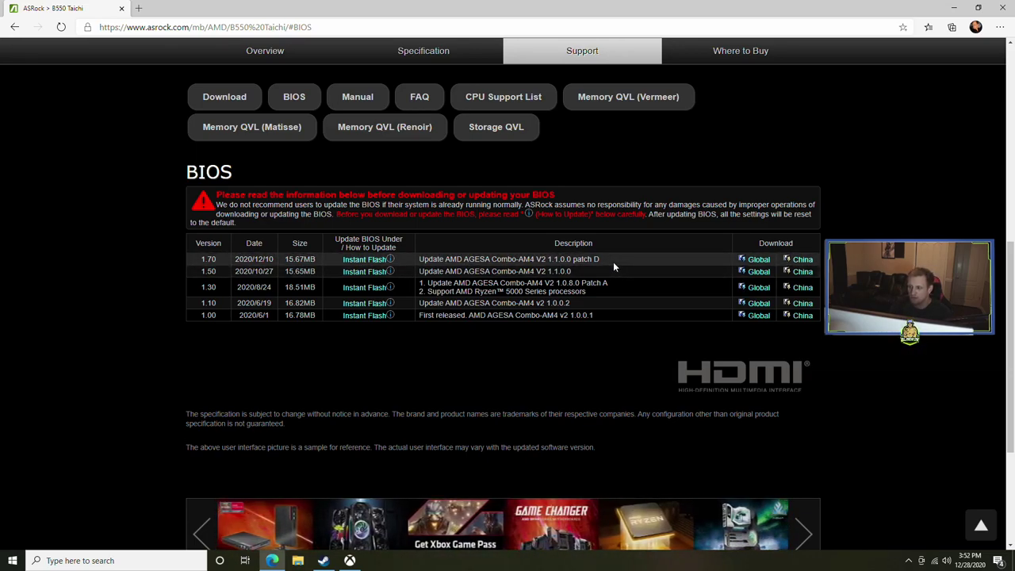
- Download the B550 Taichi BIOS 1.70 zip (Global link) and show it in Downloads
{"action": "left_click", "coordinate": [760, 261]}
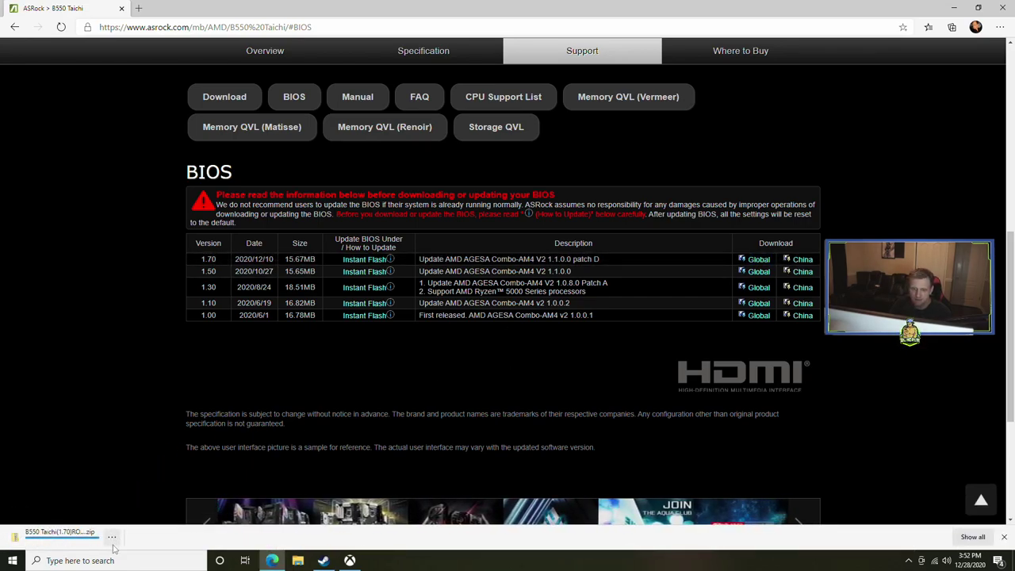
{"action": "left_click", "coordinate": [114, 537]}
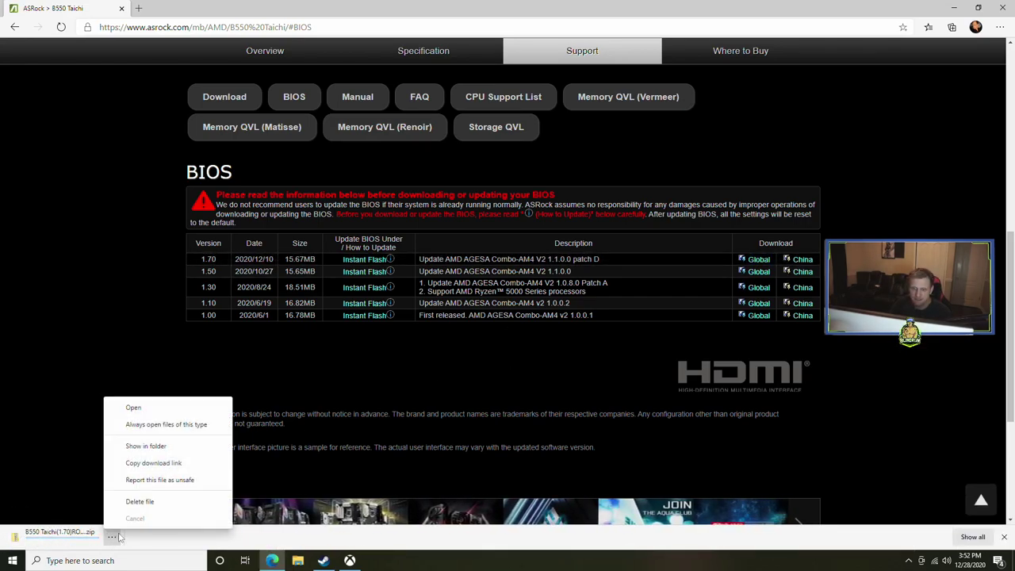
{"action": "left_click", "coordinate": [148, 450]}
- Extract the BIOS 1.70 zip to its suggested folder
{"action": "right_click", "coordinate": [145, 85]}
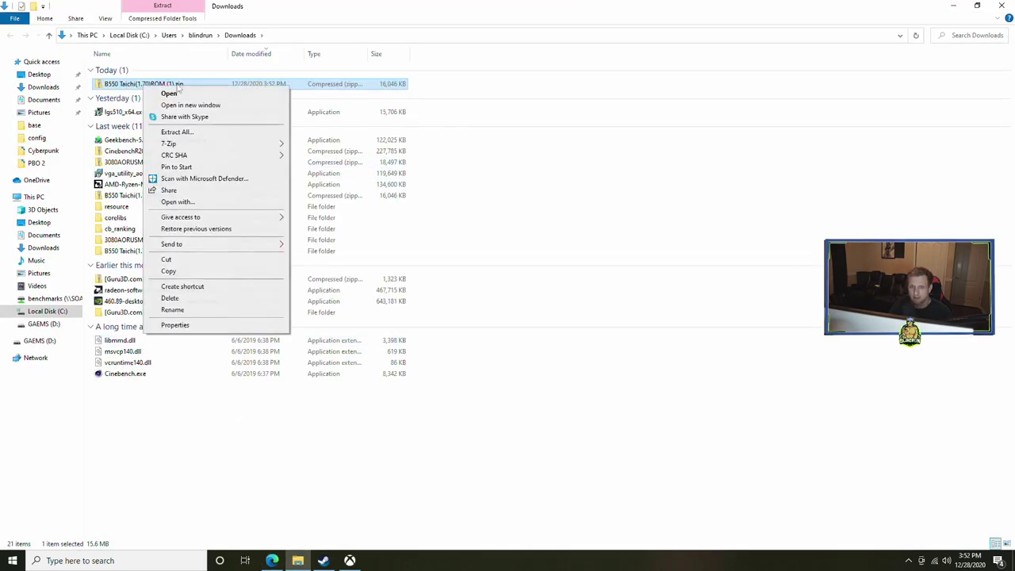
{"action": "left_click", "coordinate": [194, 132]}
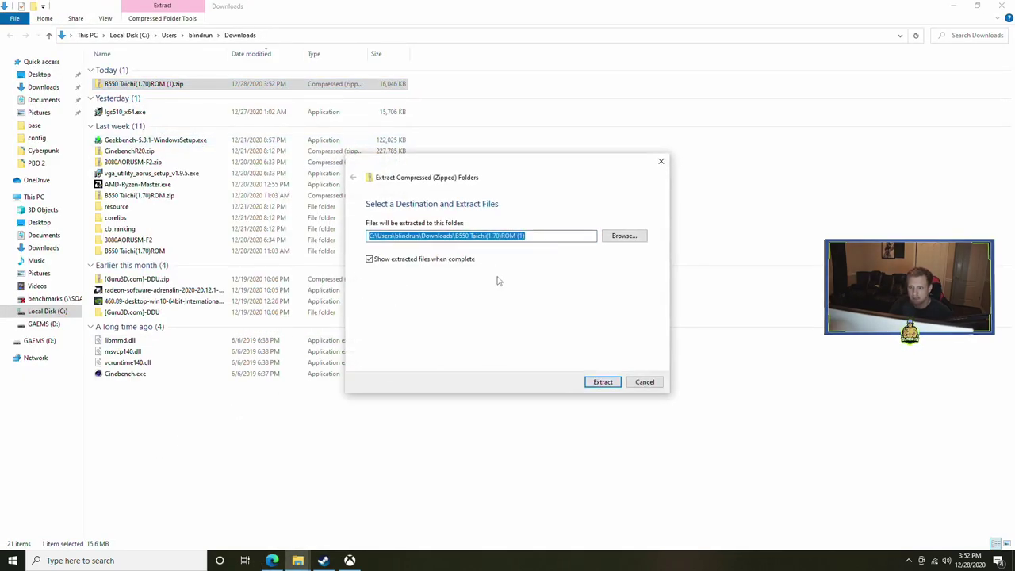
{"action": "left_click", "coordinate": [602, 382]}
- Copy B550TC1.70 onto the GAEMS (D:) drive, replacing the older file
{"action": "right_click", "coordinate": [129, 70]}
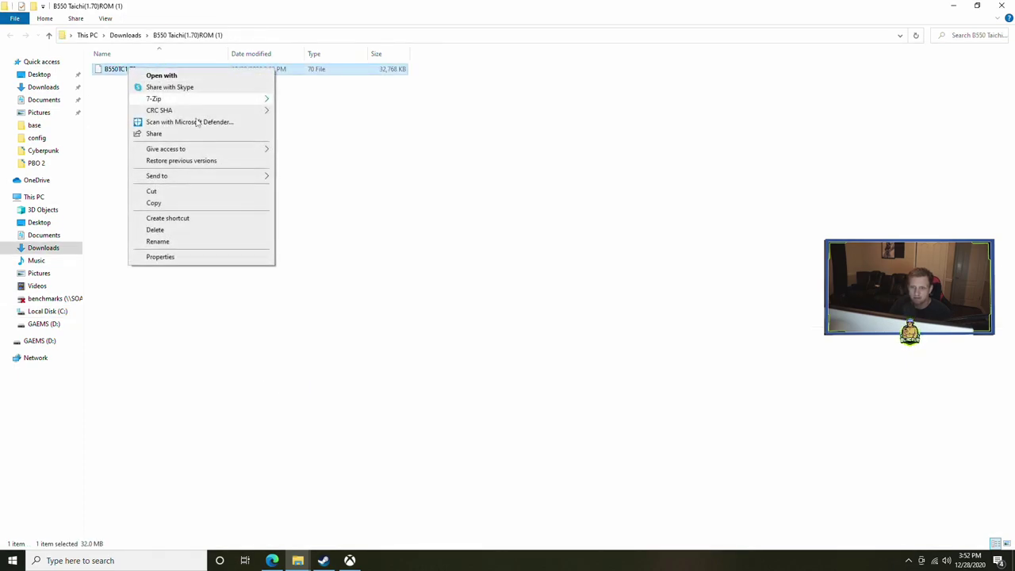
{"action": "left_click", "coordinate": [153, 203]}
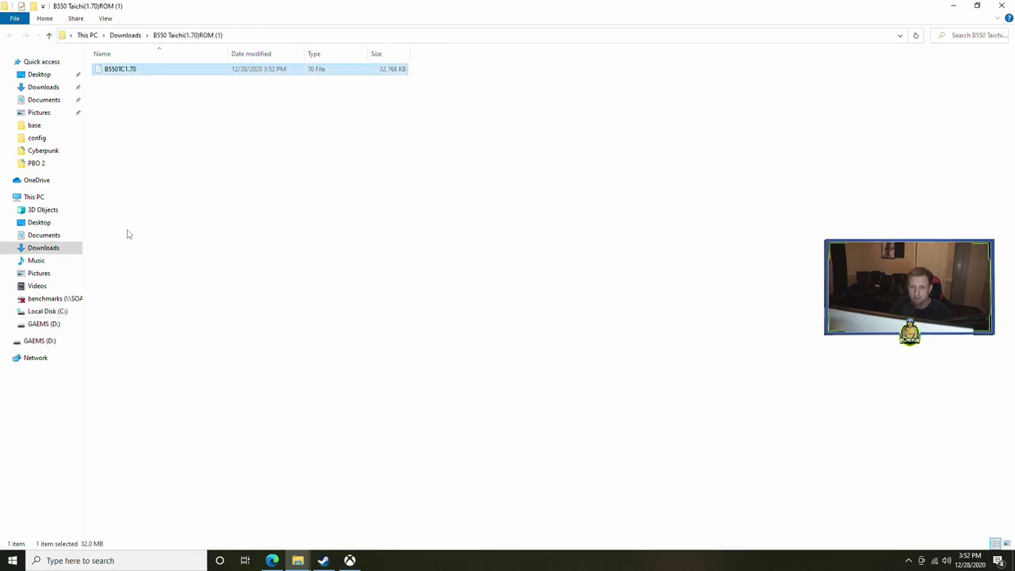
{"action": "left_click", "coordinate": [49, 327]}
{"action": "right_click", "coordinate": [200, 275]}
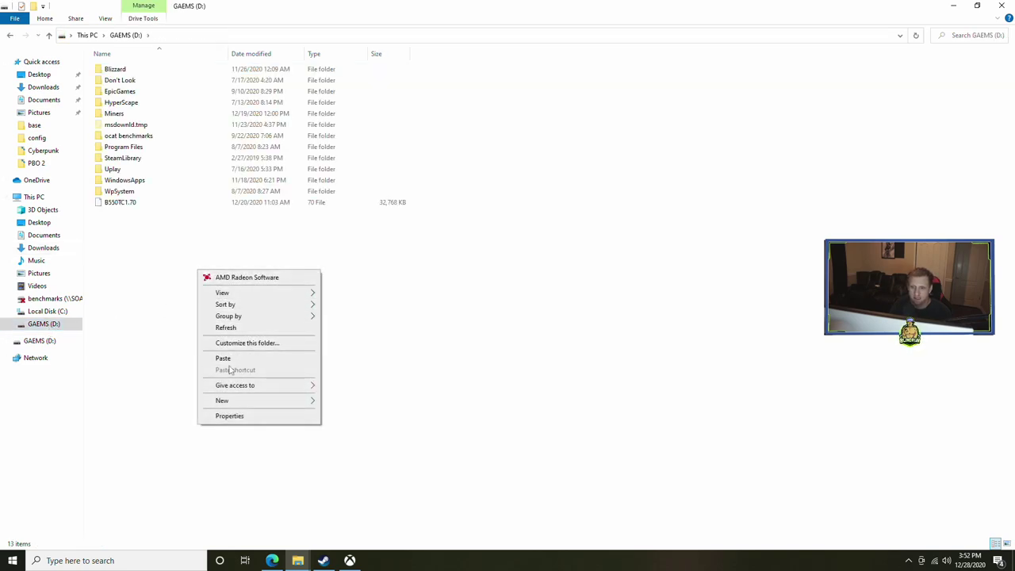
{"action": "left_click", "coordinate": [231, 359]}
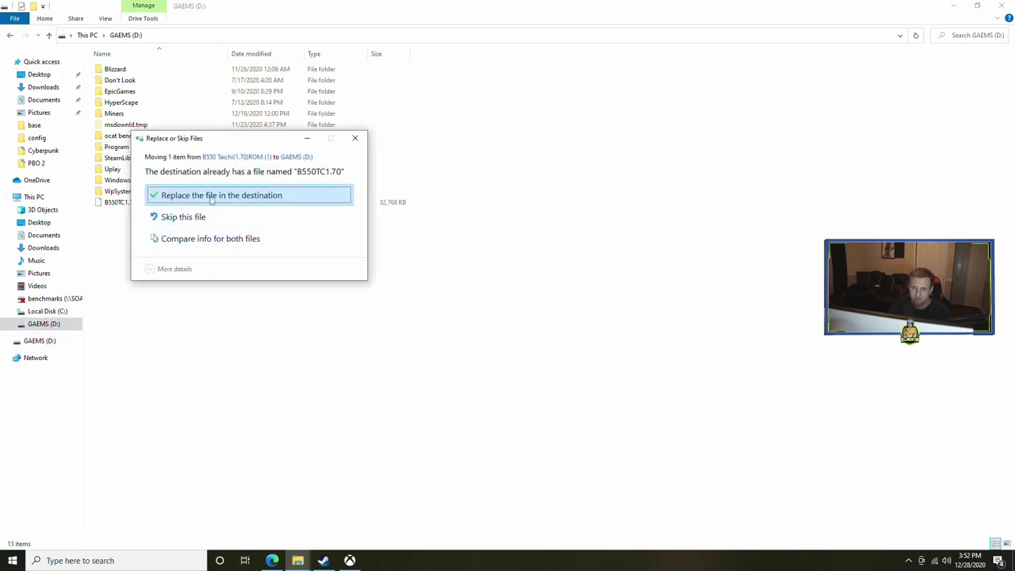
{"action": "left_click", "coordinate": [213, 198]}
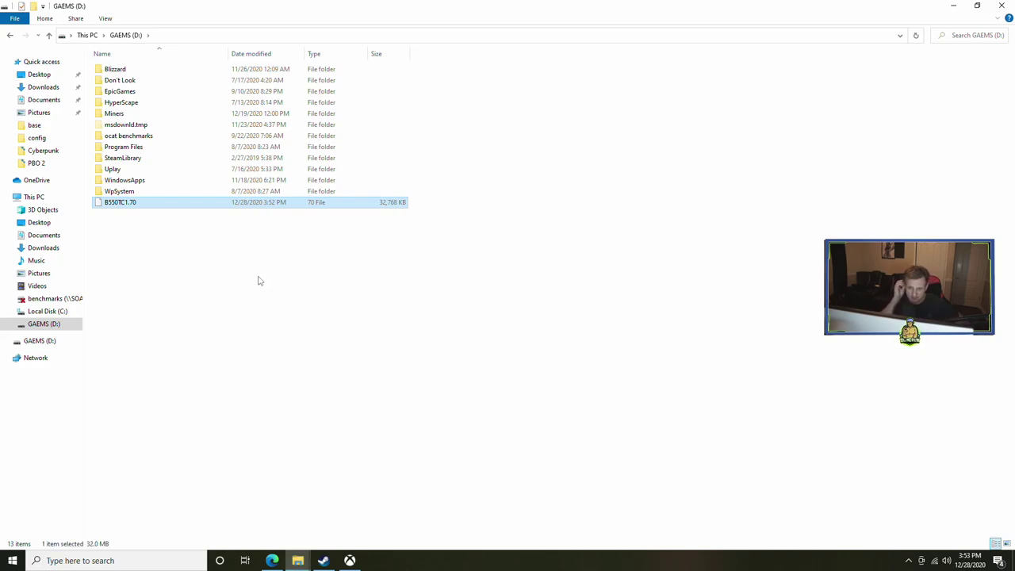
{"action": "left_click", "coordinate": [165, 273]}
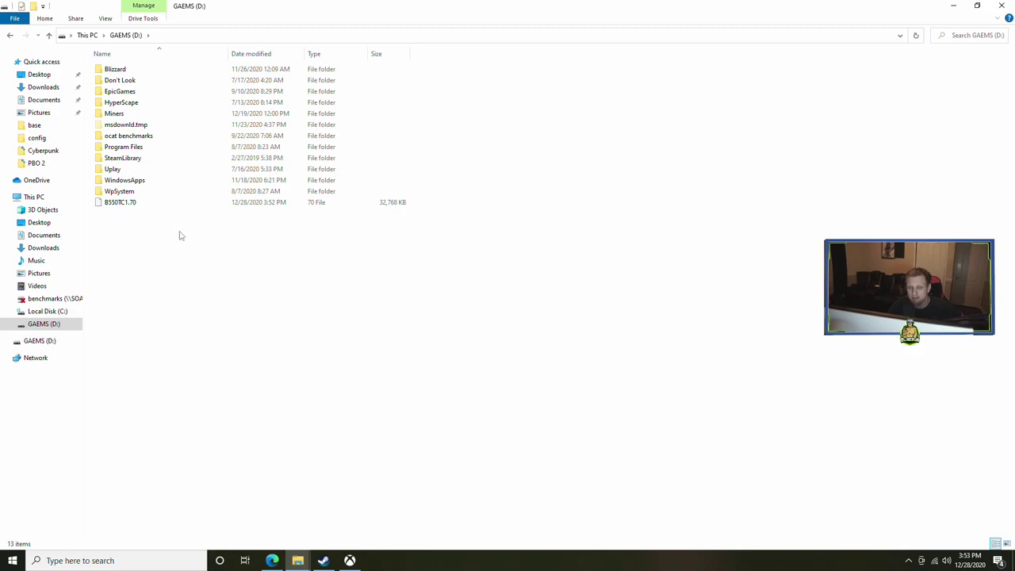
- Restart Windows from the Start menu's power options, forcing past open apps
{"action": "left_click", "coordinate": [13, 560]}
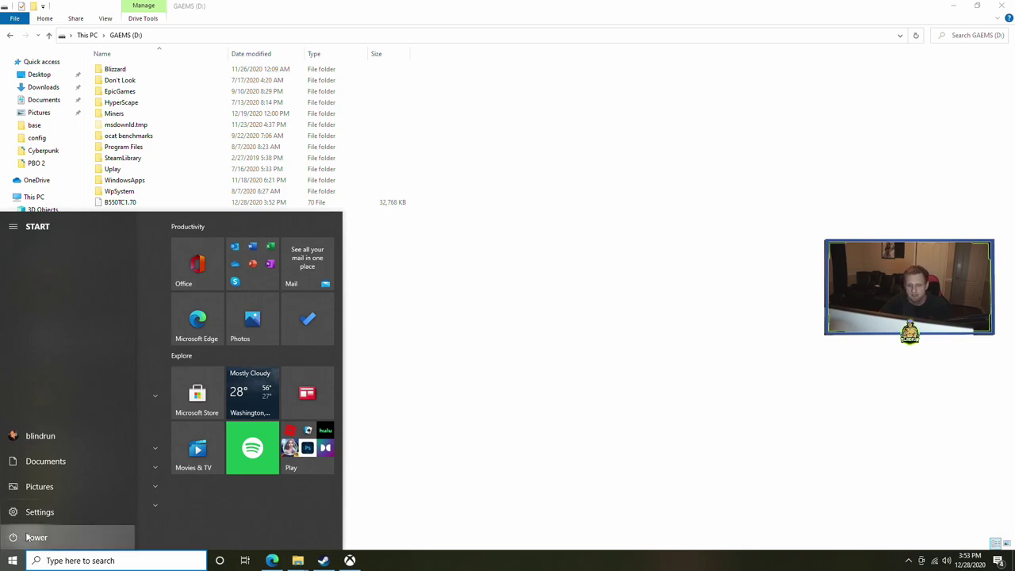
{"action": "left_click", "coordinate": [25, 537]}
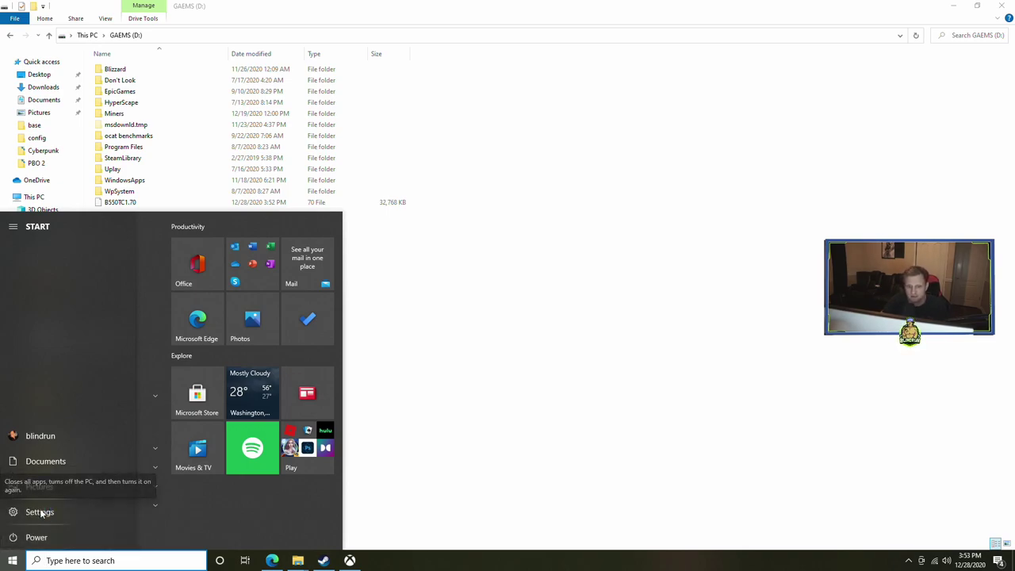
{"action": "left_click", "coordinate": [35, 512]}
{"action": "left_click", "coordinate": [404, 402]}
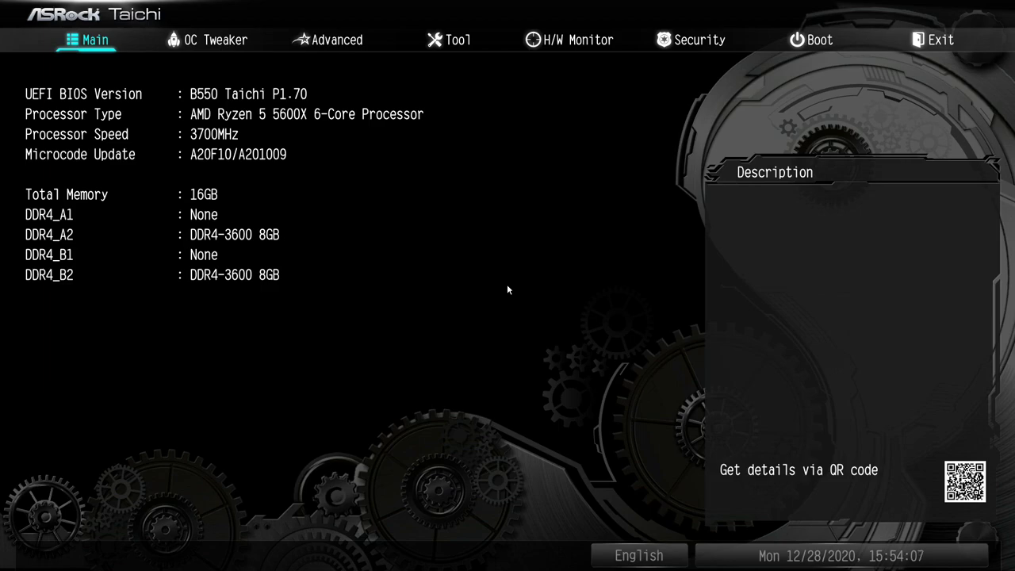
- Launch Instant Flash from the Tool tab to detect the B550TC1.70 file
{"action": "key", "text": "Right"}
{"action": "key", "text": "Right"}
{"action": "key", "text": "Right"}
{"action": "key", "text": "Down"}
{"action": "key", "text": "Down"}
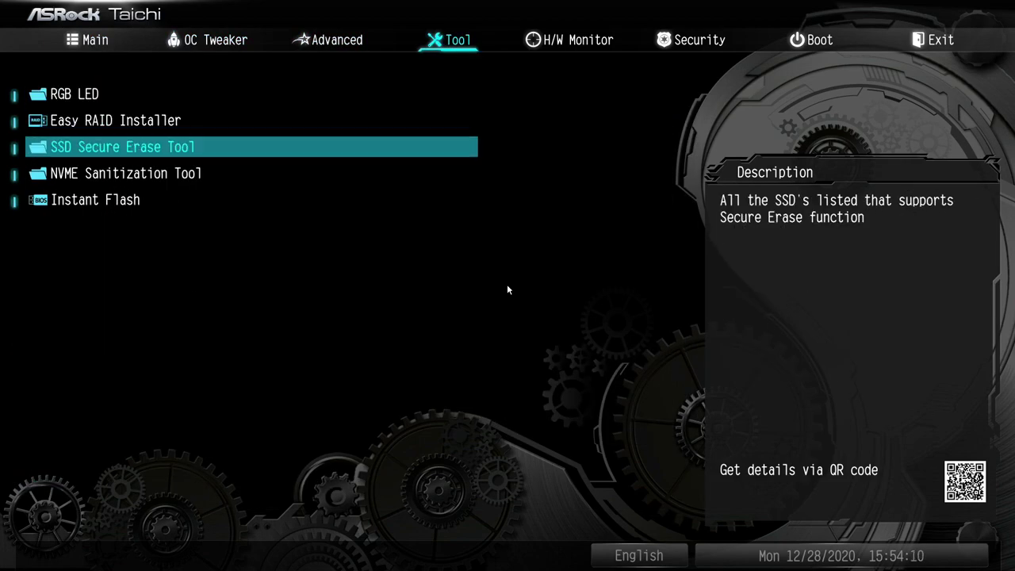
{"action": "key", "text": "Down"}
{"action": "key", "text": "Down"}
{"action": "key", "text": "Return"}
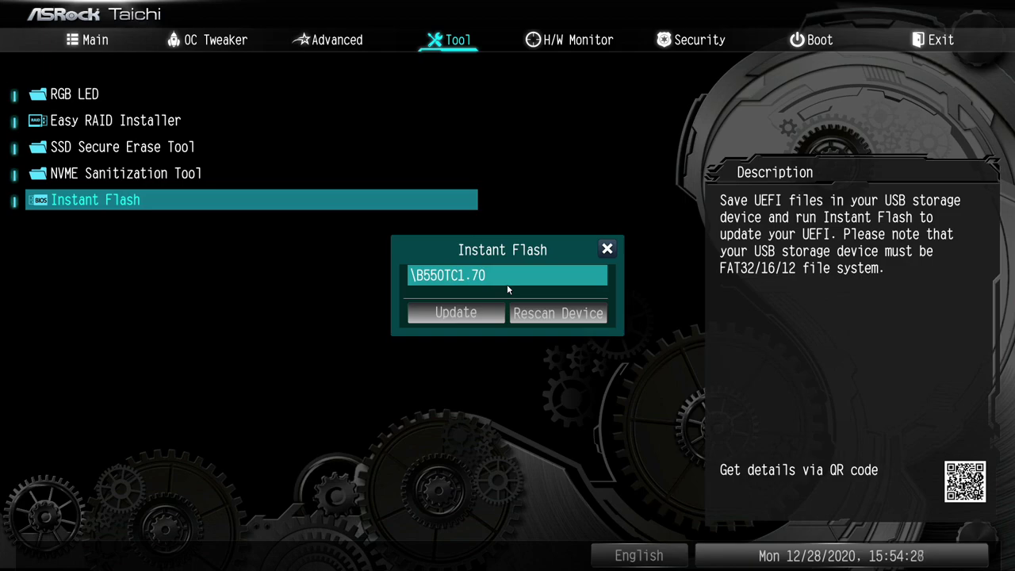
- Exit Instant Flash without updating and review the OC Tweaker memory and voltage entries
{"action": "key", "text": "Escape"}
{"action": "key", "text": "Left"}
{"action": "key", "text": "Left"}
{"action": "key", "text": "Left"}
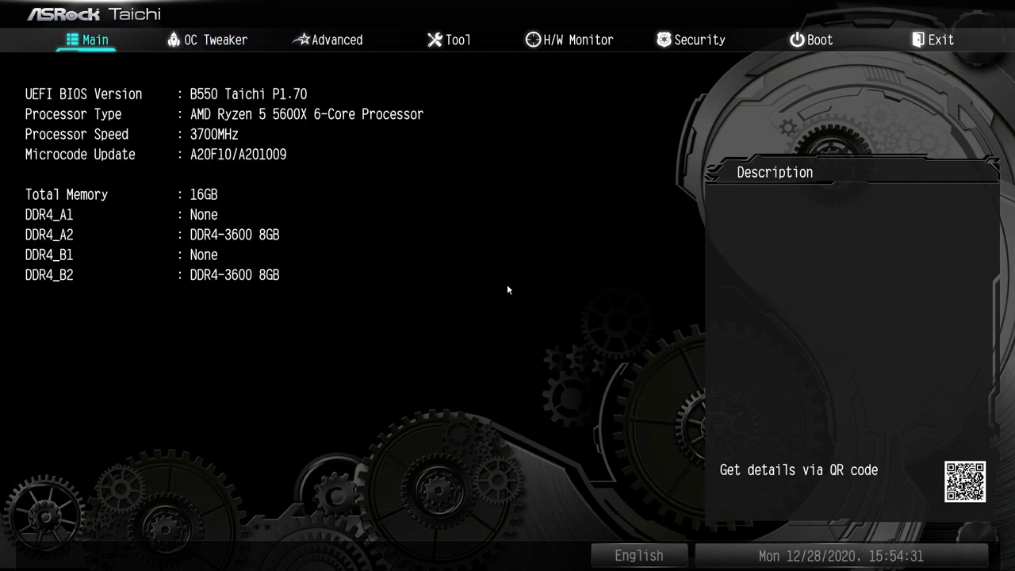
{"action": "key", "text": "Right"}
{"action": "key", "text": "Down"}
{"action": "key", "text": "Down"}
{"action": "key", "text": "Down"}
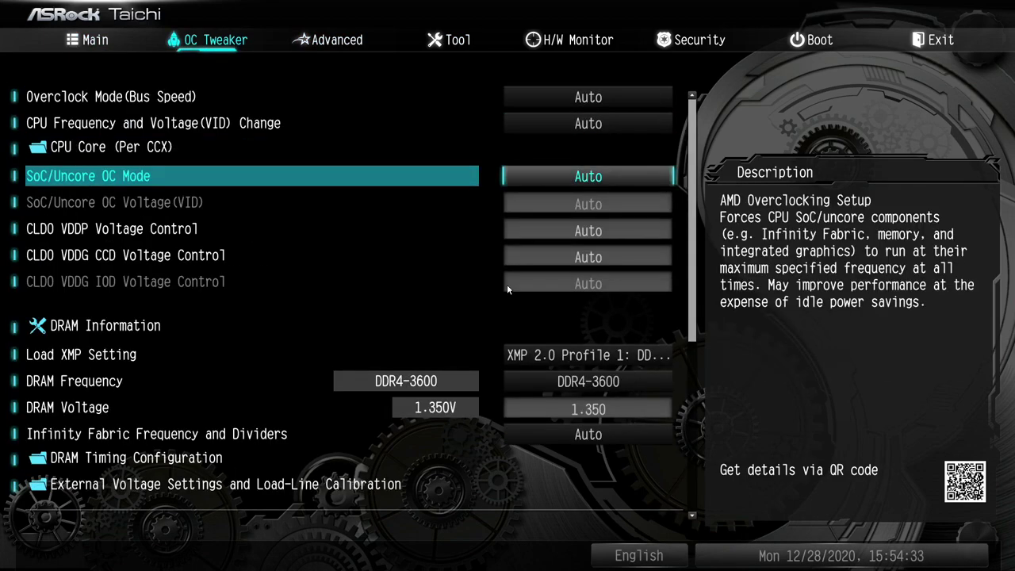
{"action": "key", "text": "Down"}
{"action": "key", "text": "Down"}
{"action": "key", "text": "Down"}
{"action": "key", "text": "Down"}
{"action": "key", "text": "Down"}
{"action": "key", "text": "Down"}
{"action": "key", "text": "Down"}
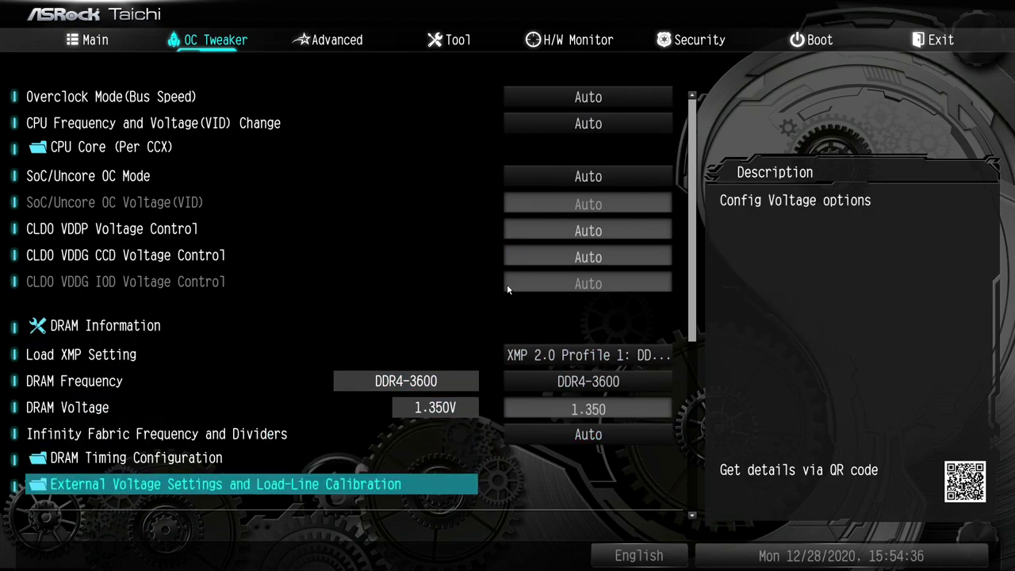
{"action": "key", "text": "Up"}
{"action": "key", "text": "Up"}
{"action": "key", "text": "Up"}
{"action": "key", "text": "Up"}
{"action": "key", "text": "Up"}
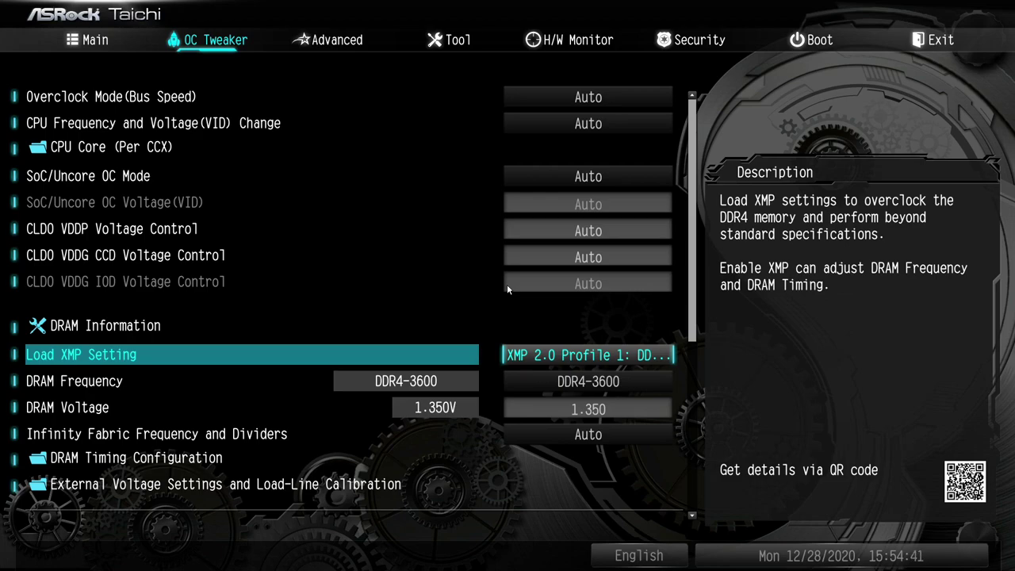
- Under Advanced > AMD Overclocking, accept the warning and open Precision Boost Overdrive
{"action": "key", "text": "Right"}
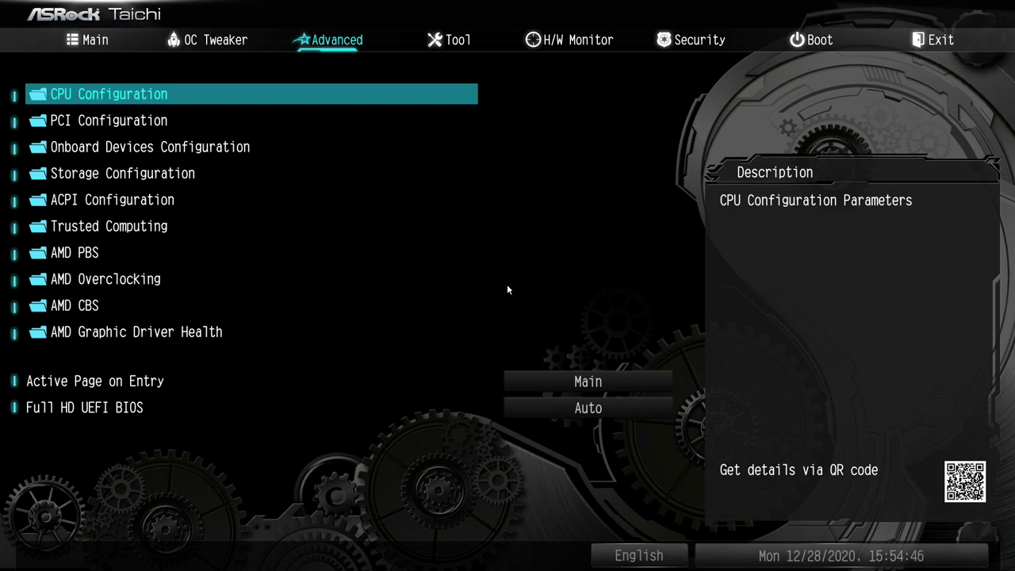
{"action": "key", "text": "Down"}
{"action": "key", "text": "Down"}
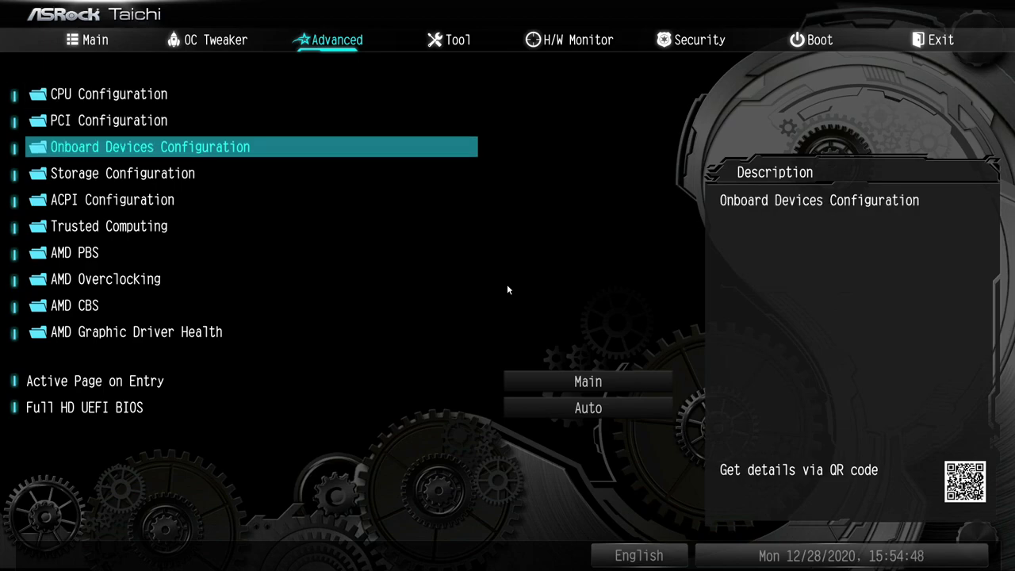
{"action": "key", "text": "Down"}
{"action": "key", "text": "Down"}
{"action": "key", "text": "Down"}
{"action": "key", "text": "Down"}
{"action": "key", "text": "Down"}
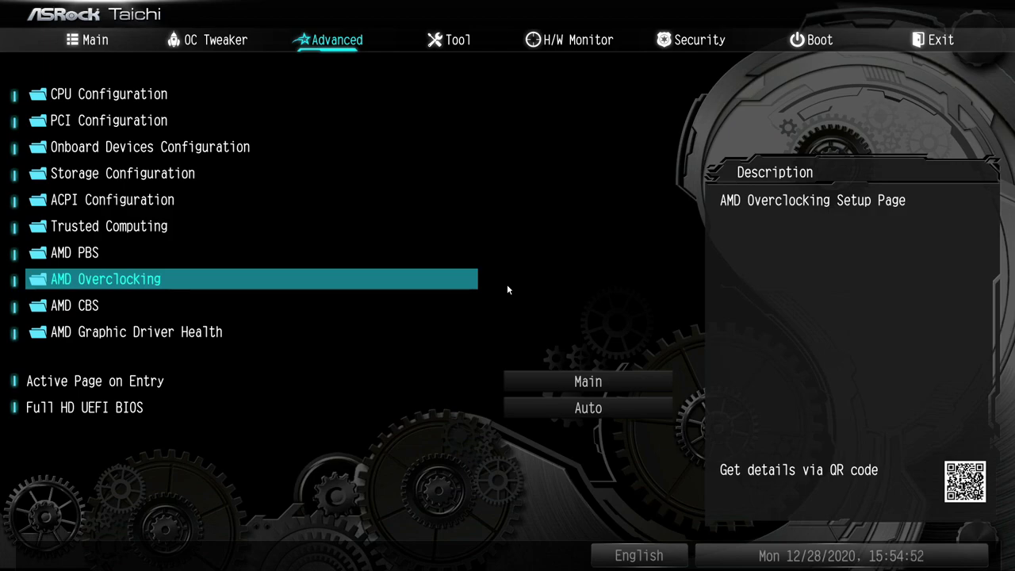
{"action": "key", "text": "Return"}
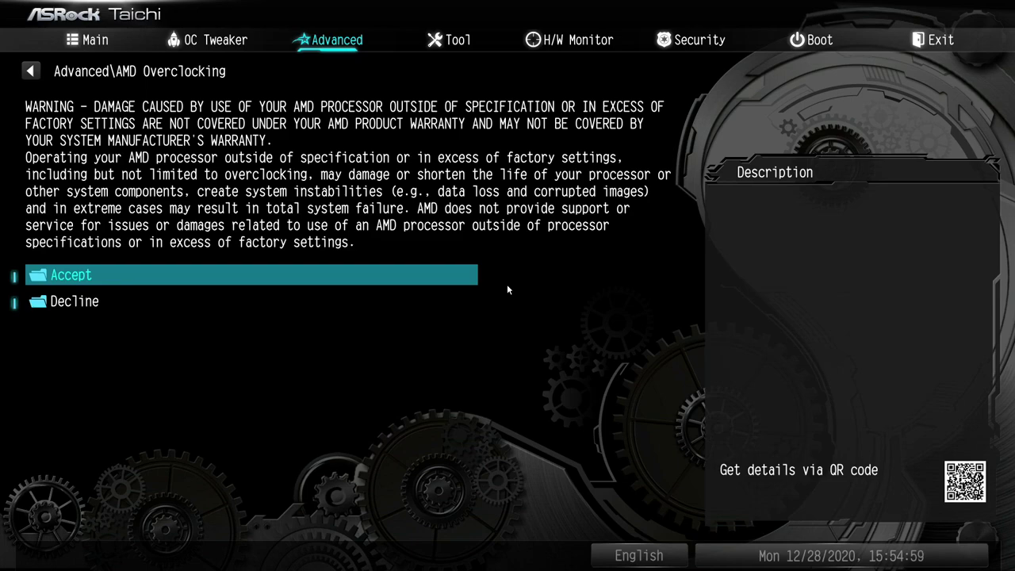
{"action": "key", "text": "Return"}
{"action": "key", "text": "Up"}
{"action": "key", "text": "Up"}
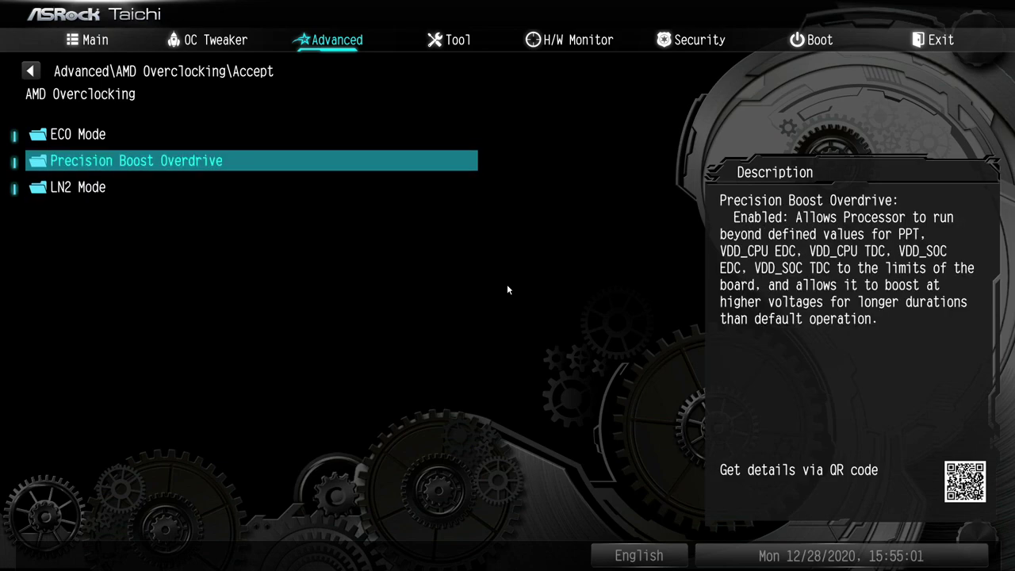
{"action": "key", "text": "Return"}
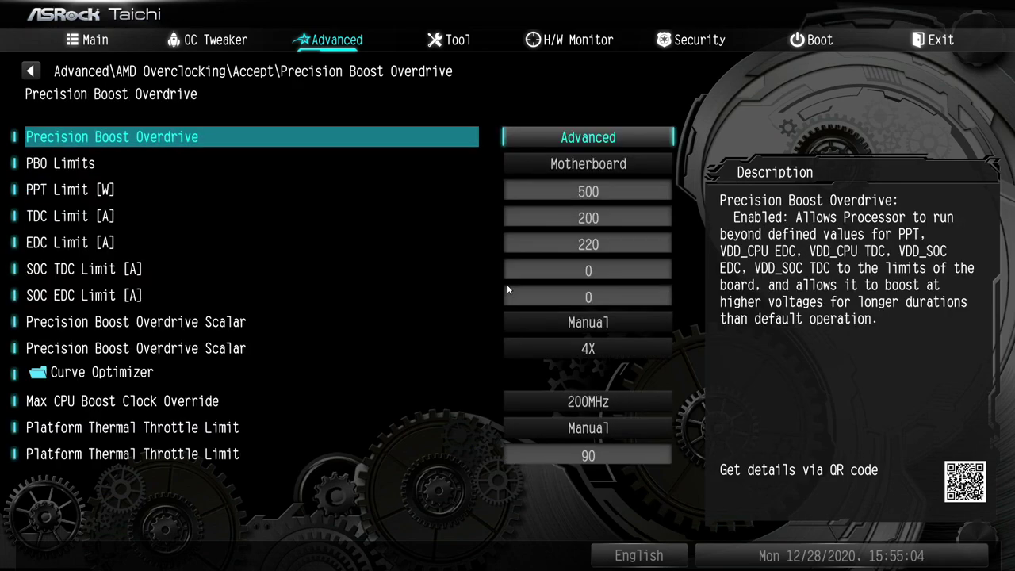
- Choose 200MHz for Max CPU Boost Clock Override, below the 4X PBO scalar
{"action": "key", "text": "Down"}
{"action": "key", "text": "Down"}
{"action": "key", "text": "Down"}
{"action": "key", "text": "Down"}
{"action": "key", "text": "Down"}
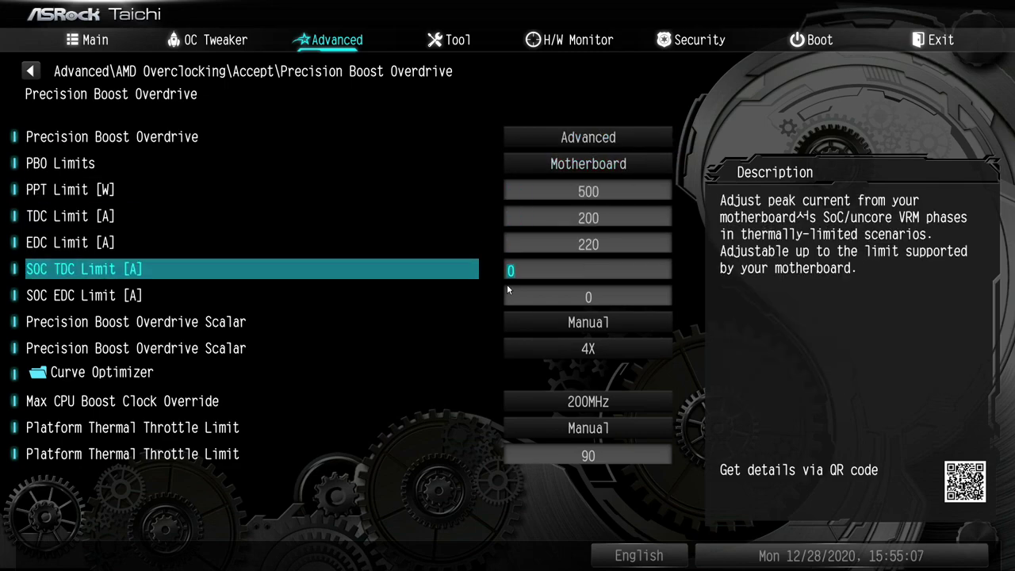
{"action": "key", "text": "Down"}
{"action": "key", "text": "Down"}
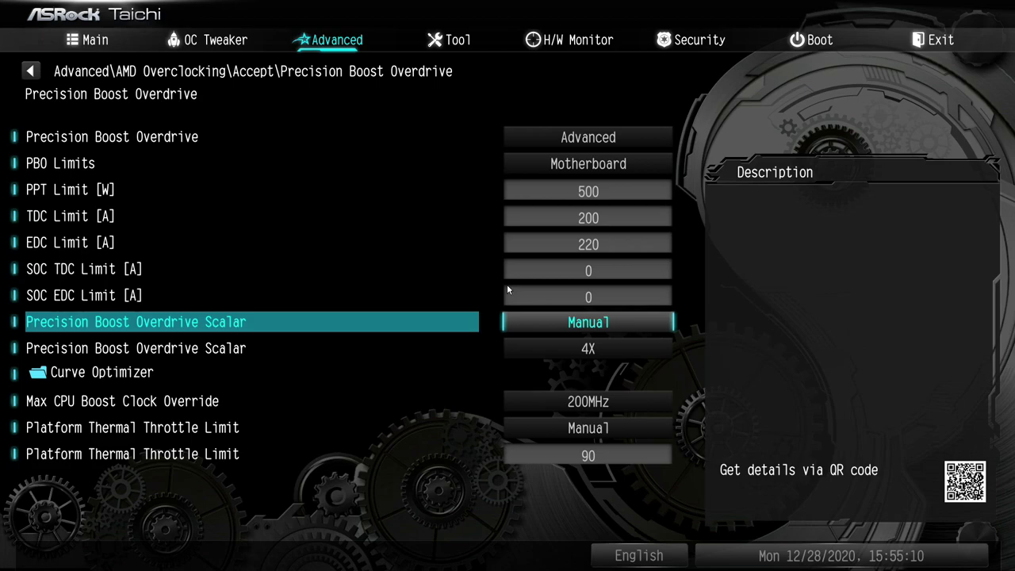
{"action": "key", "text": "Down"}
{"action": "key", "text": "Down"}
{"action": "key", "text": "Down"}
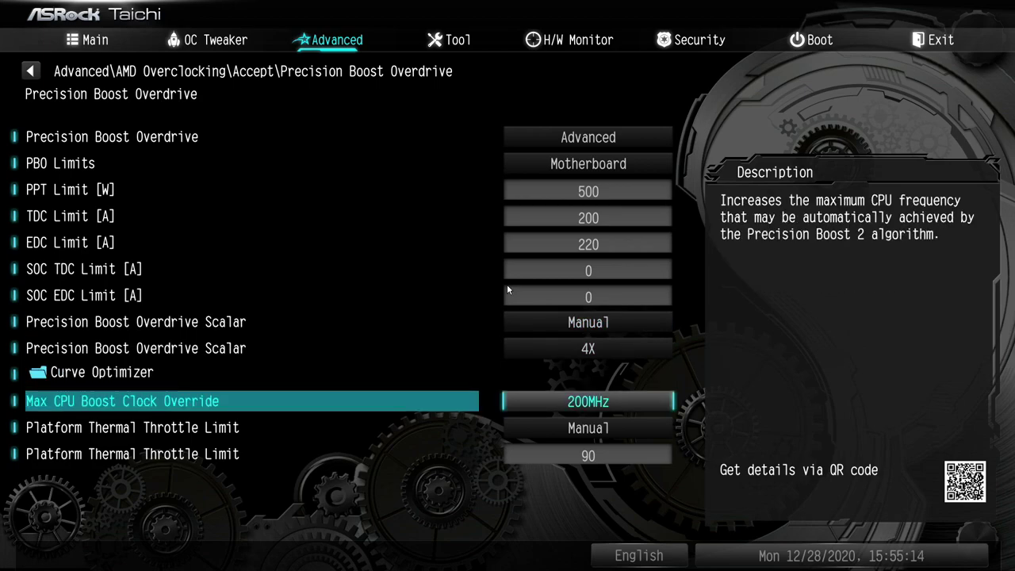
{"action": "key", "text": "Return"}
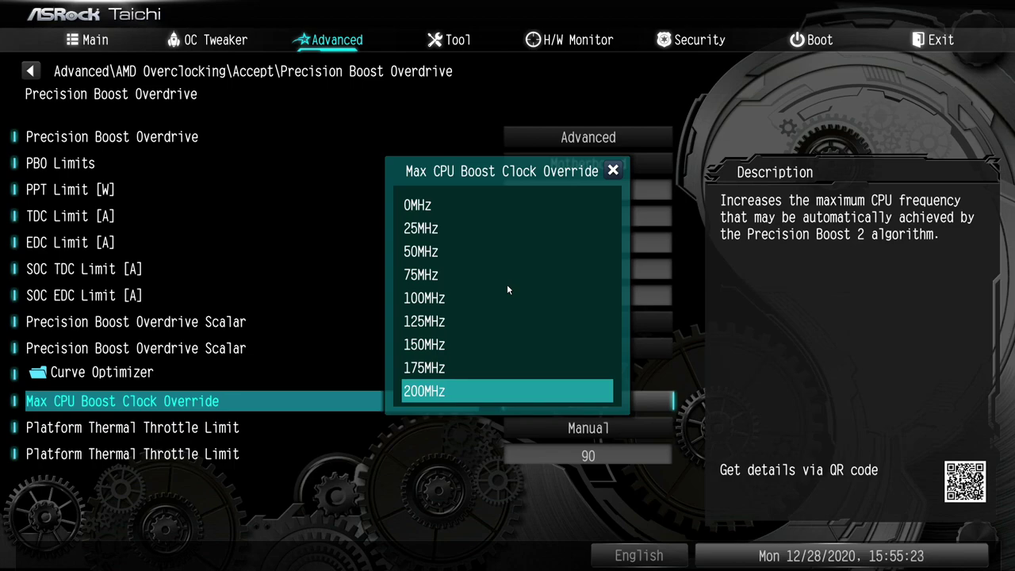
{"action": "key", "text": "Return"}
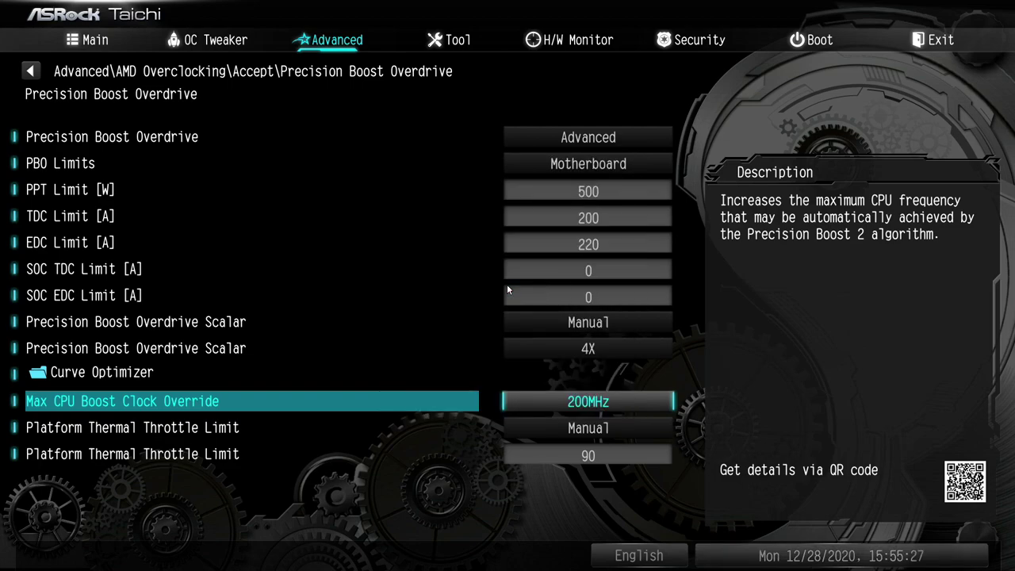
{"action": "key", "text": "Up"}
{"action": "key", "text": "Up"}
{"action": "key", "text": "Up"}
{"action": "key", "text": "Down"}
{"action": "key", "text": "Down"}
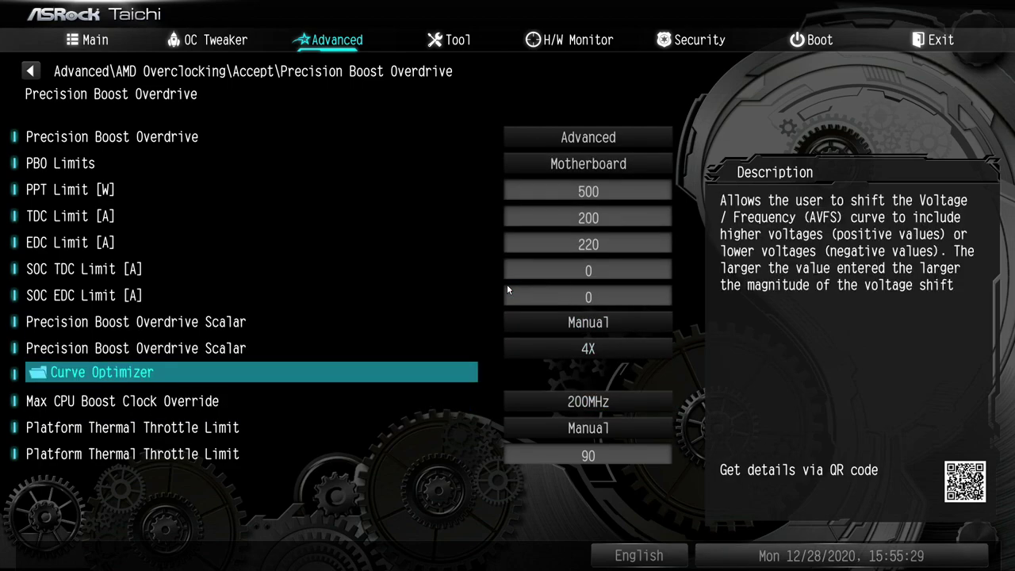
{"action": "key", "text": "Down"}
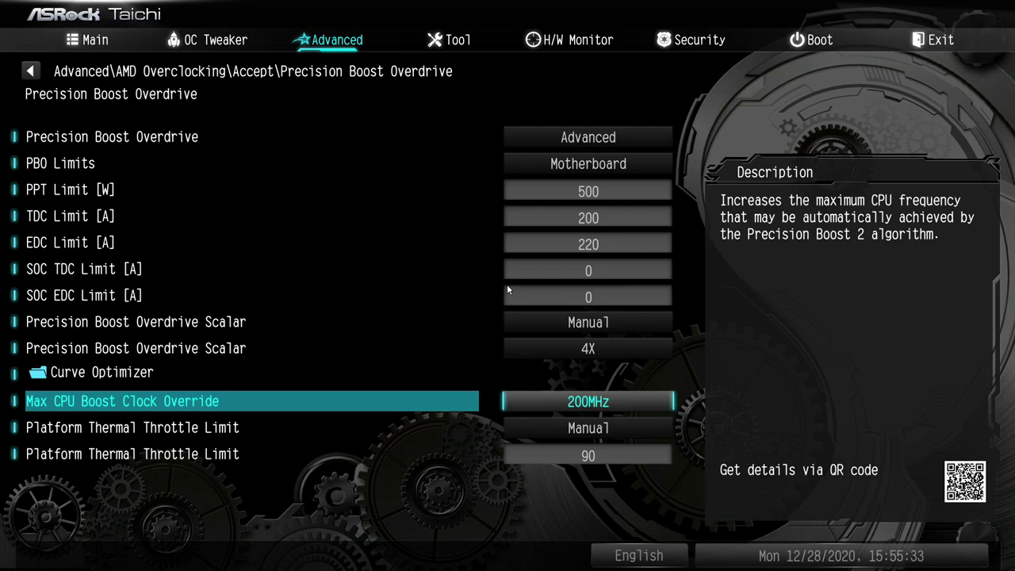
{"action": "key", "text": "Up"}
{"action": "key", "text": "Up"}
{"action": "key", "text": "Up"}
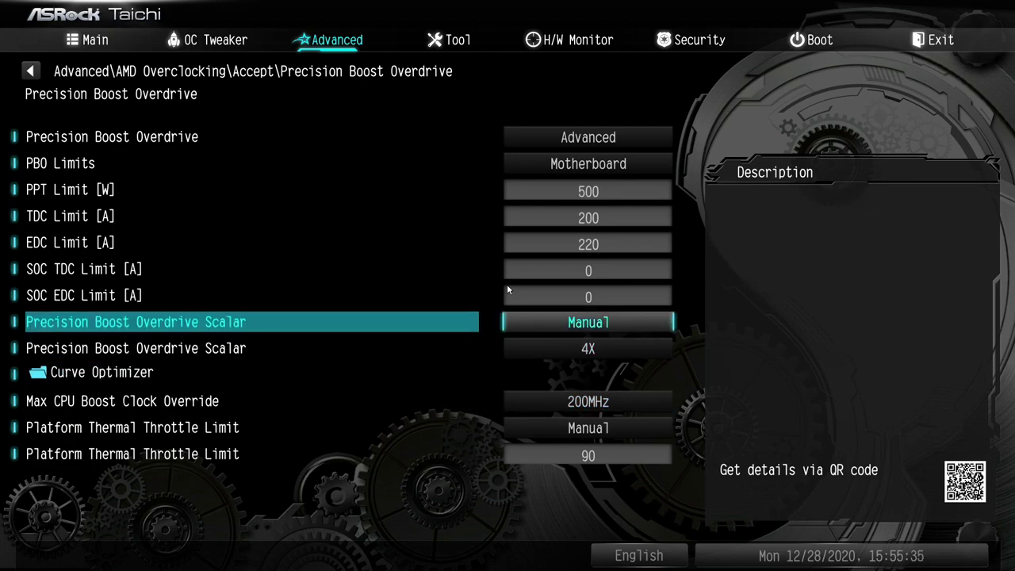
{"action": "key", "text": "Up"}
{"action": "key", "text": "Up"}
{"action": "key", "text": "Up"}
{"action": "key", "text": "Up"}
{"action": "key", "text": "Up"}
{"action": "key", "text": "Up"}
{"action": "key", "text": "Up"}
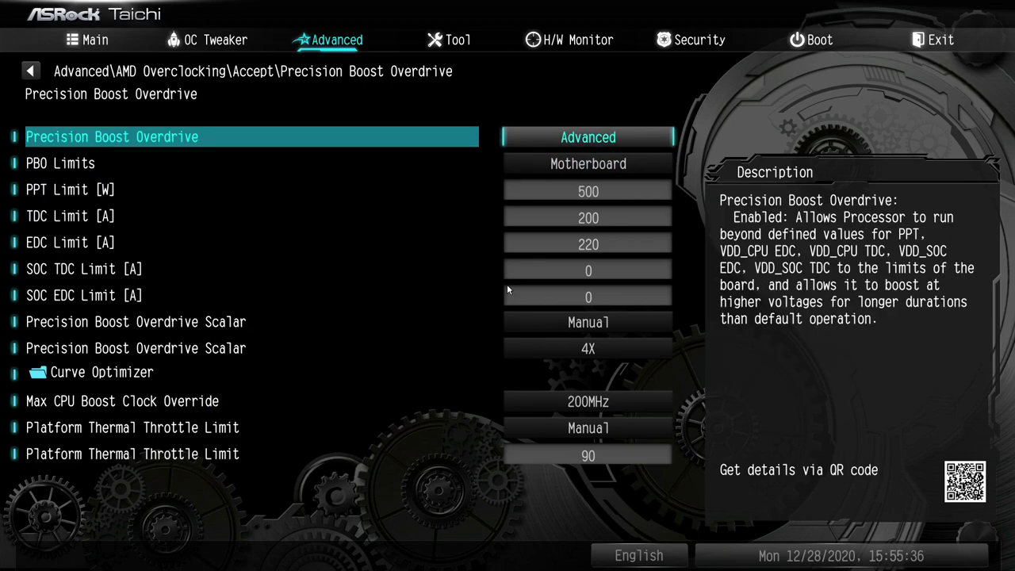
{"action": "key", "text": "Return"}
{"action": "key", "text": "Escape"}
{"action": "key", "text": "Return"}
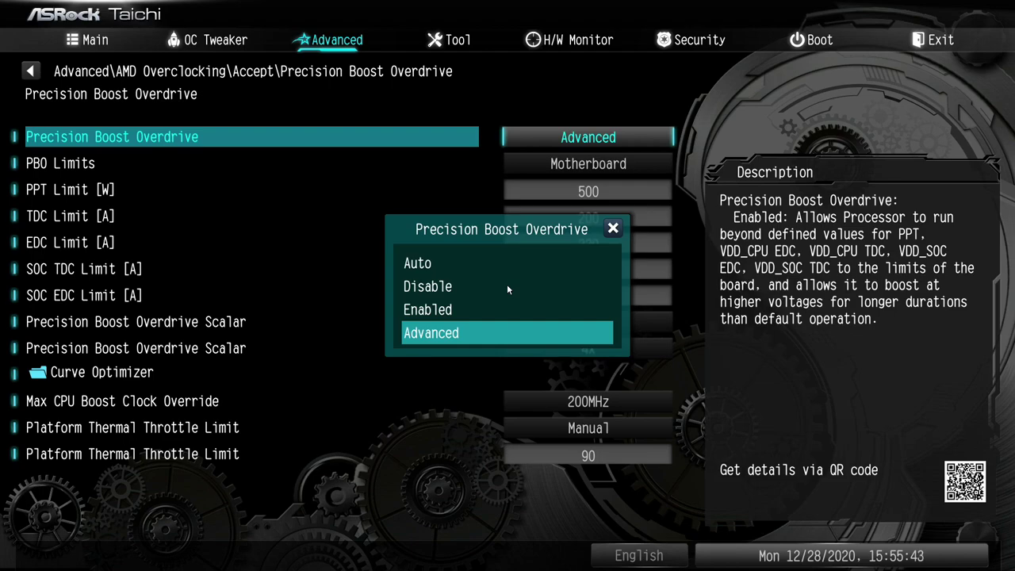
{"action": "key", "text": "Up"}
{"action": "key", "text": "Up"}
{"action": "key", "text": "Up"}
{"action": "key", "text": "Escape"}
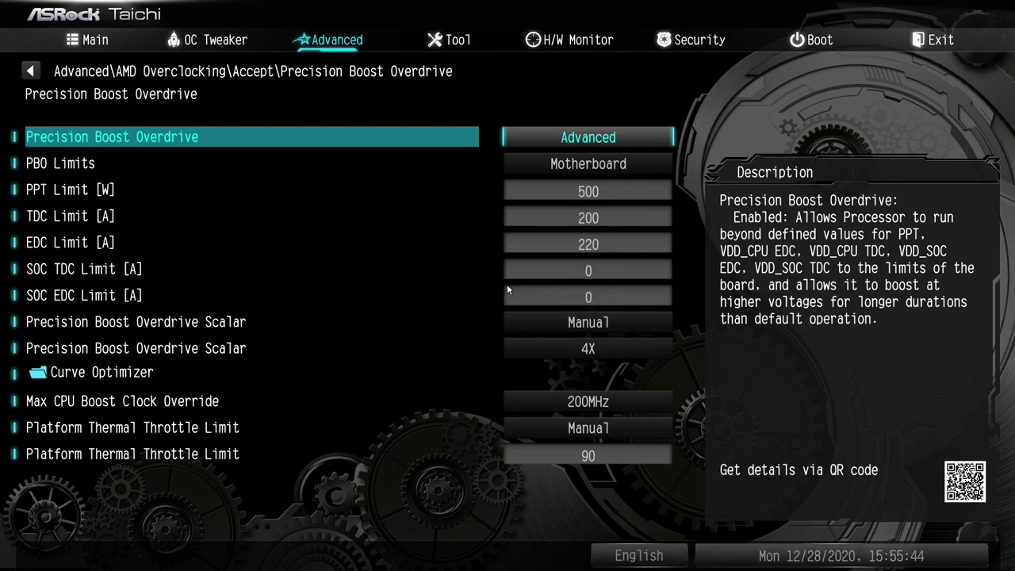
{"action": "key", "text": "Down"}
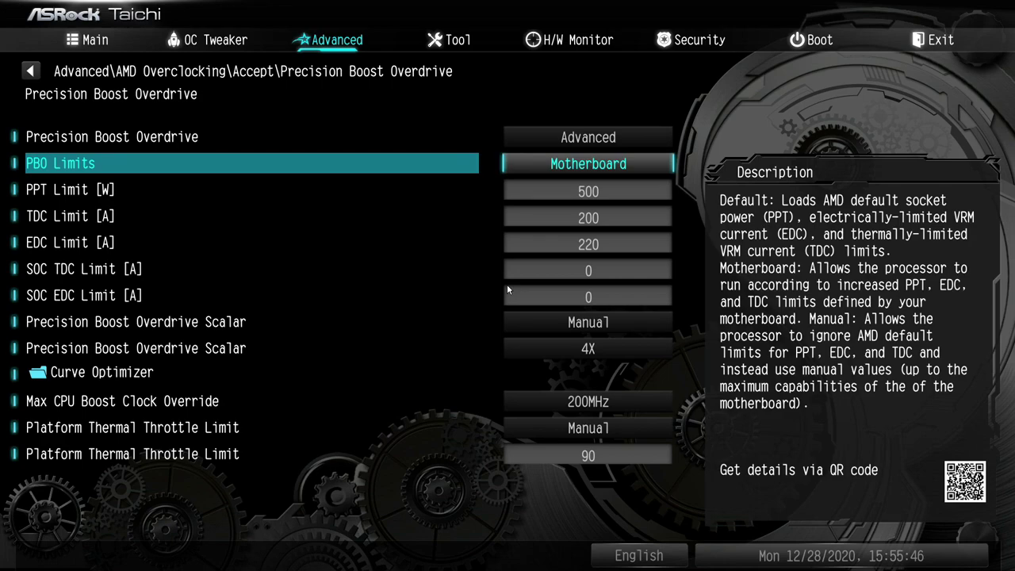
{"action": "key", "text": "Return"}
{"action": "key", "text": "Down"}
{"action": "key", "text": "Up"}
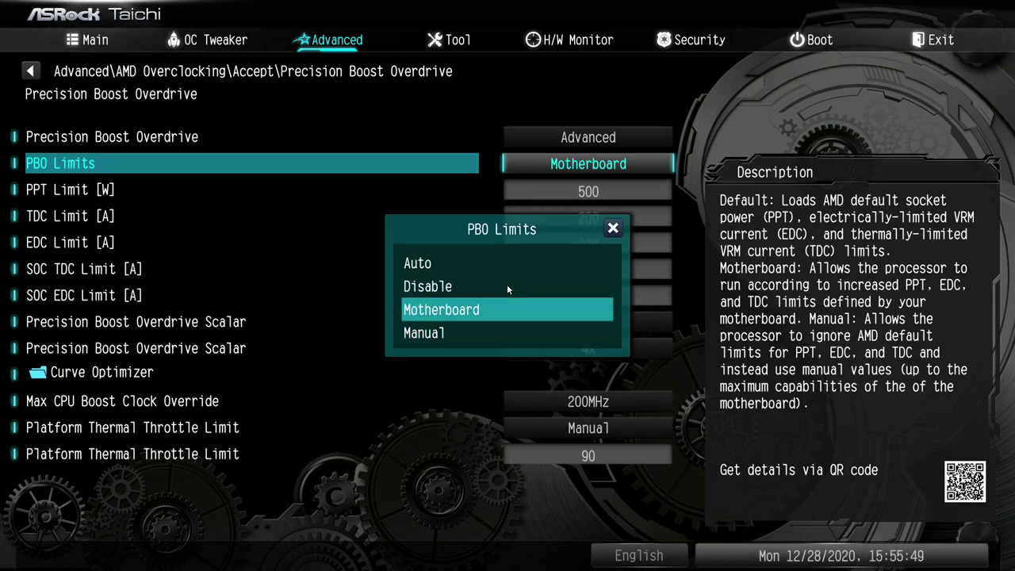
{"action": "key", "text": "Escape"}
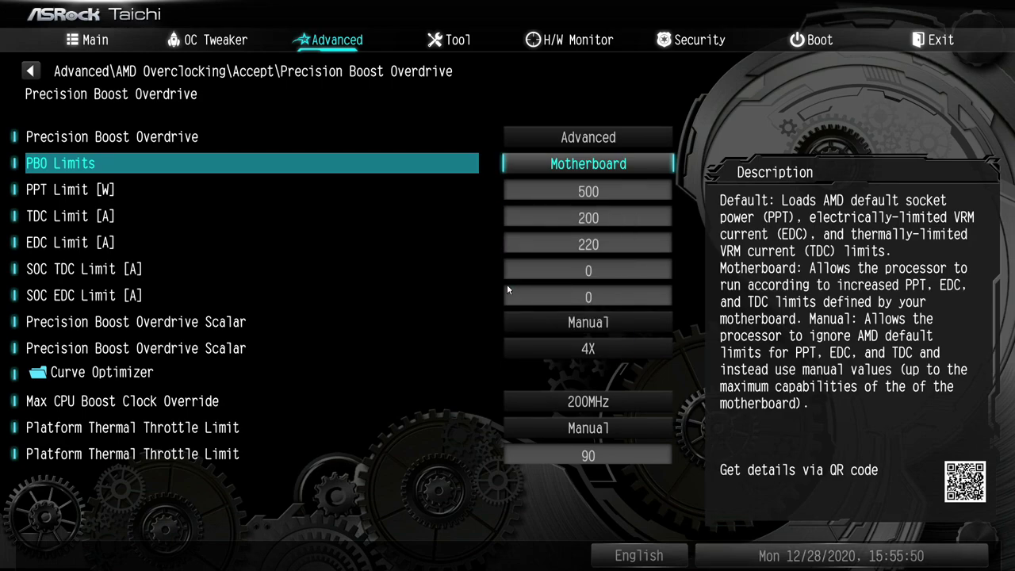
{"action": "key", "text": "Down"}
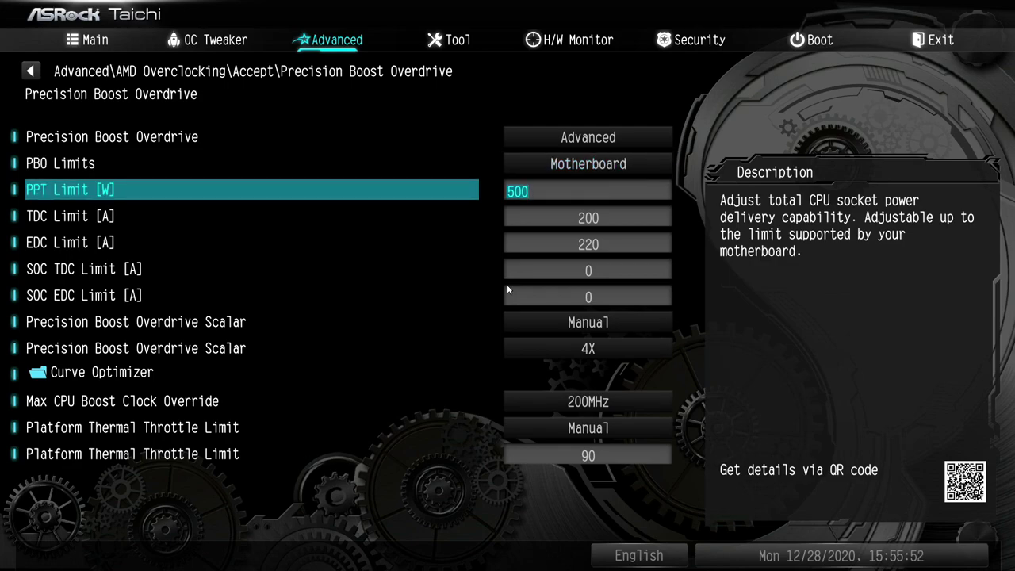
{"action": "key", "text": "Down"}
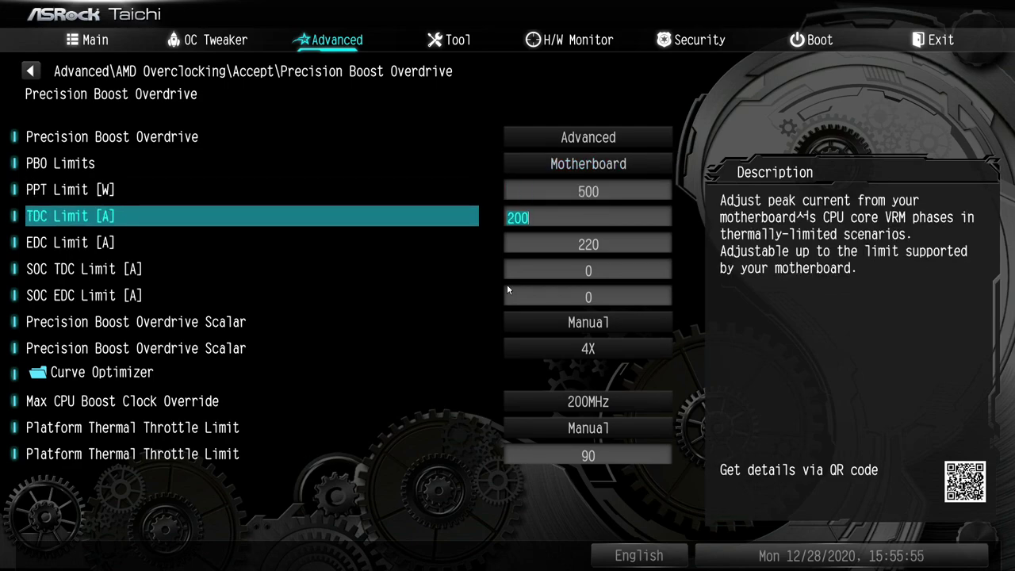
{"action": "key", "text": "Down"}
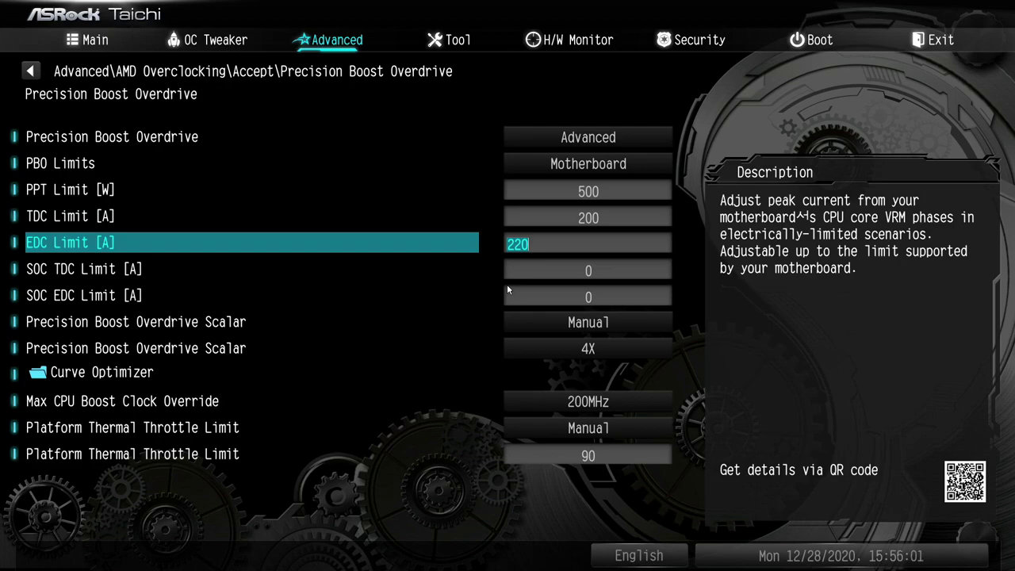
{"action": "key", "text": "Up"}
{"action": "key", "text": "Up"}
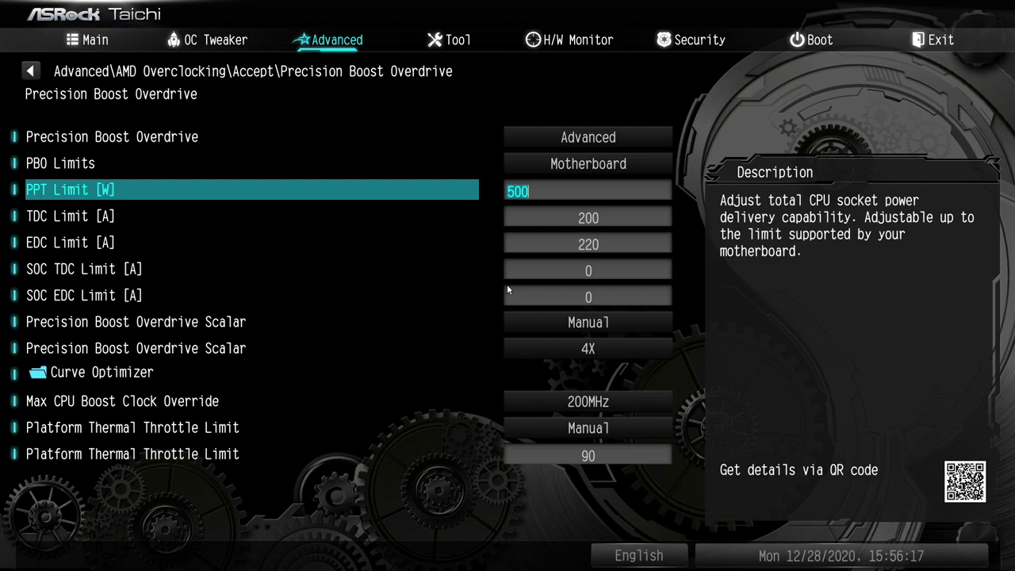
{"action": "type", "text": "110"}
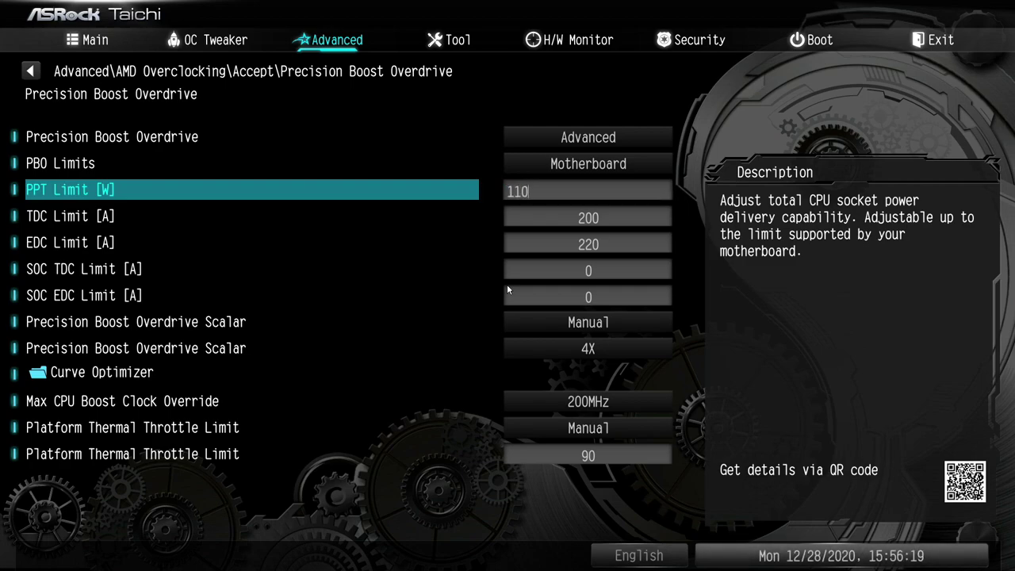
{"action": "key", "text": "BackSpace"}
{"action": "key", "text": "BackSpace"}
{"action": "key", "text": "BackSpace"}
{"action": "type", "text": "500"}
{"action": "key", "text": "Down"}
{"action": "key", "text": "Down"}
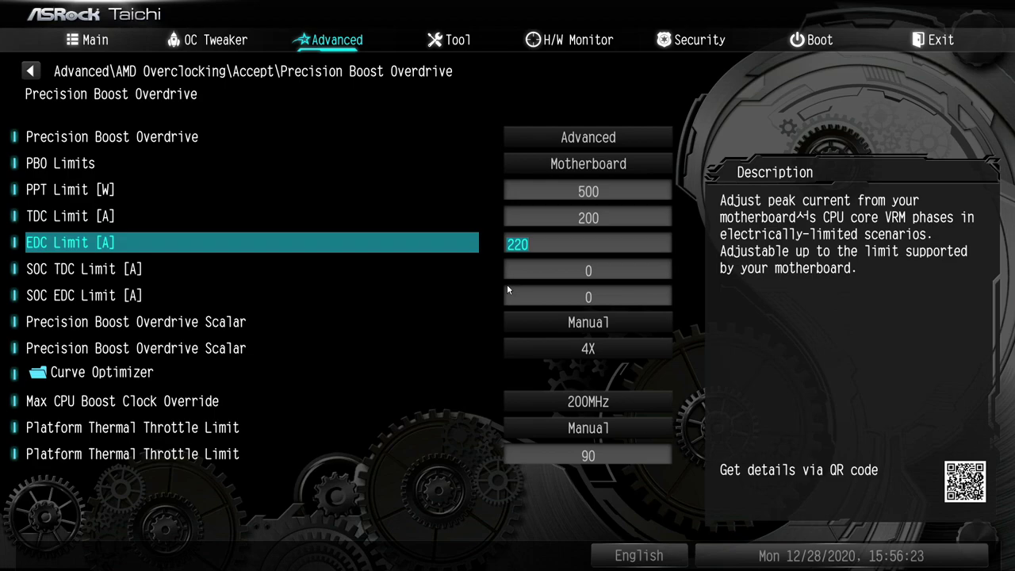
{"action": "key", "text": "Down"}
{"action": "key", "text": "Down"}
{"action": "key", "text": "Down"}
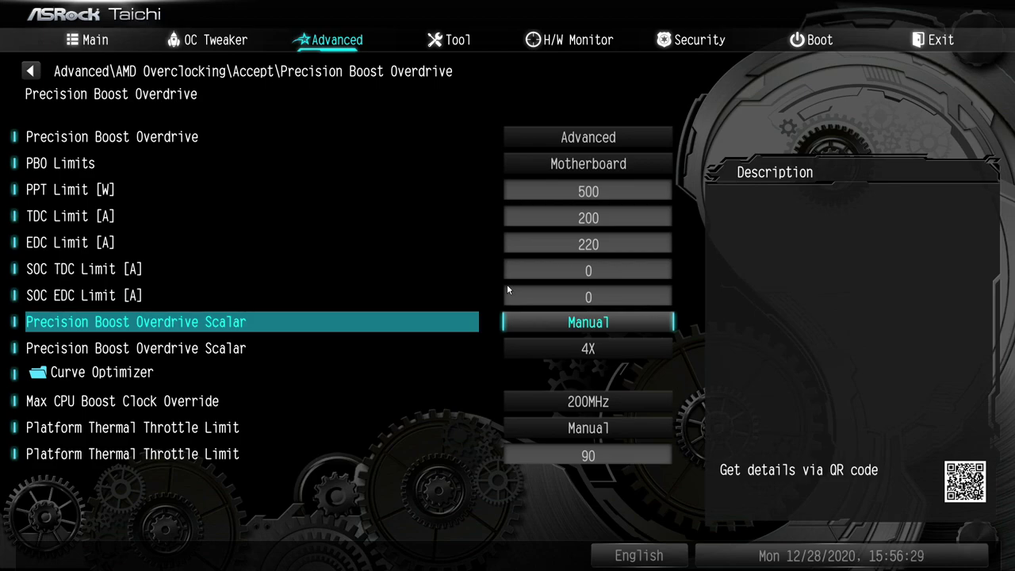
{"action": "key", "text": "Down"}
{"action": "key", "text": "Up"}
{"action": "key", "text": "Return"}
{"action": "key", "text": "Escape"}
{"action": "key", "text": "Down"}
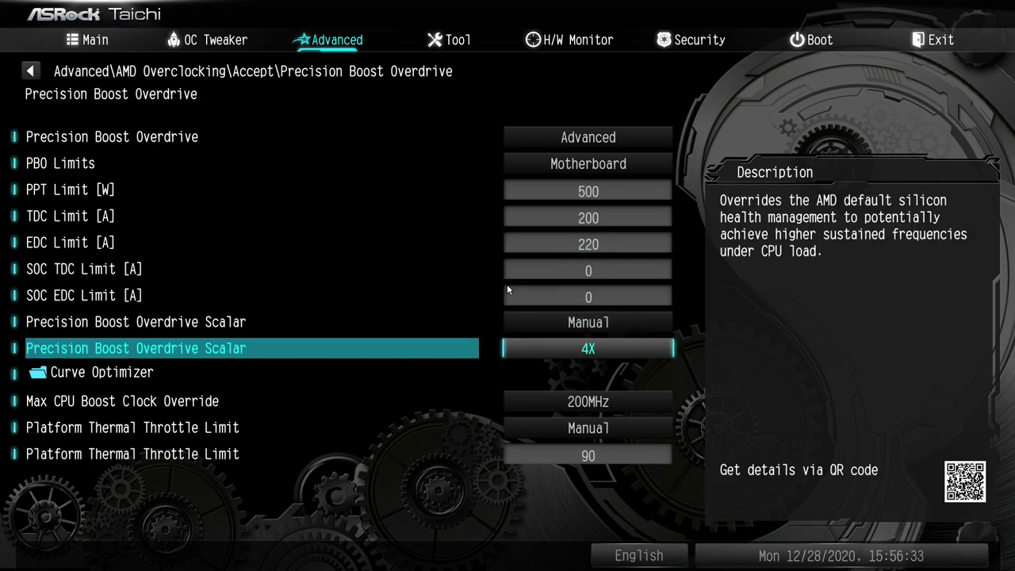
{"action": "key", "text": "Return"}
{"action": "key", "text": "Up"}
{"action": "key", "text": "Up"}
{"action": "key", "text": "Up"}
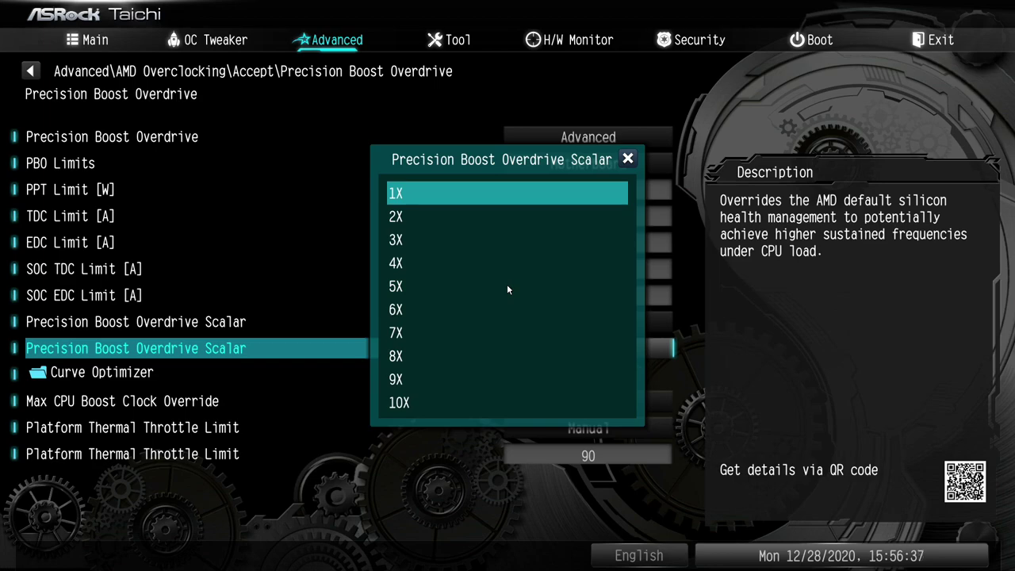
{"action": "key", "text": "Down"}
{"action": "key", "text": "Down"}
{"action": "key", "text": "Down"}
{"action": "key", "text": "Down"}
{"action": "key", "text": "Down"}
{"action": "key", "text": "Down"}
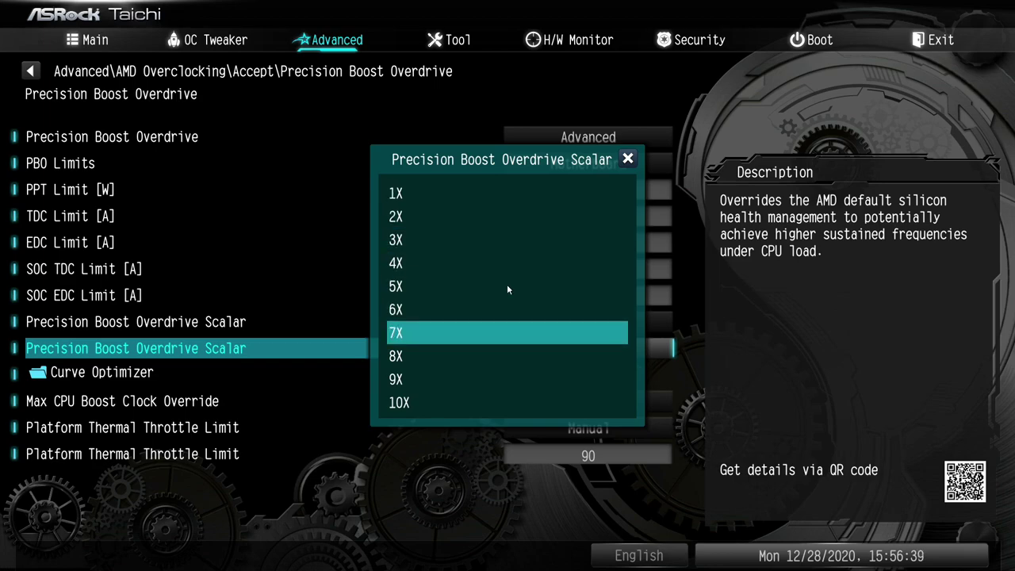
{"action": "key", "text": "Down"}
{"action": "key", "text": "Down"}
{"action": "key", "text": "Down"}
{"action": "key", "text": "Up"}
{"action": "key", "text": "Up"}
{"action": "key", "text": "Up"}
{"action": "key", "text": "Up"}
{"action": "key", "text": "Up"}
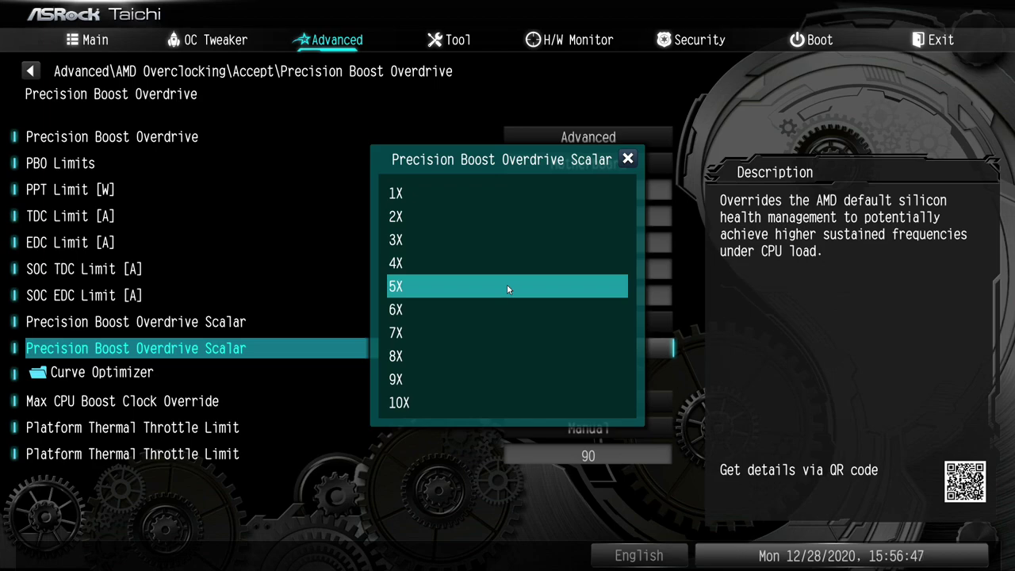
{"action": "key", "text": "Up"}
{"action": "key", "text": "Down"}
{"action": "key", "text": "Up"}
{"action": "key", "text": "Down"}
{"action": "key", "text": "Down"}
{"action": "key", "text": "Down"}
{"action": "key", "text": "Down"}
{"action": "key", "text": "Down"}
{"action": "key", "text": "Down"}
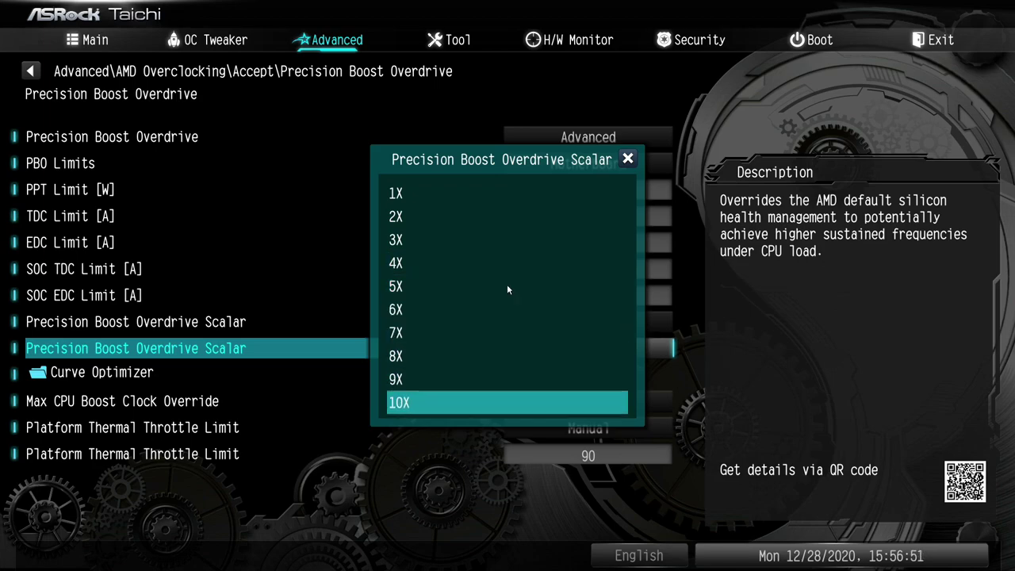
{"action": "key", "text": "Up"}
{"action": "key", "text": "Up"}
{"action": "key", "text": "Up"}
{"action": "key", "text": "Up"}
{"action": "key", "text": "Up"}
{"action": "key", "text": "Up"}
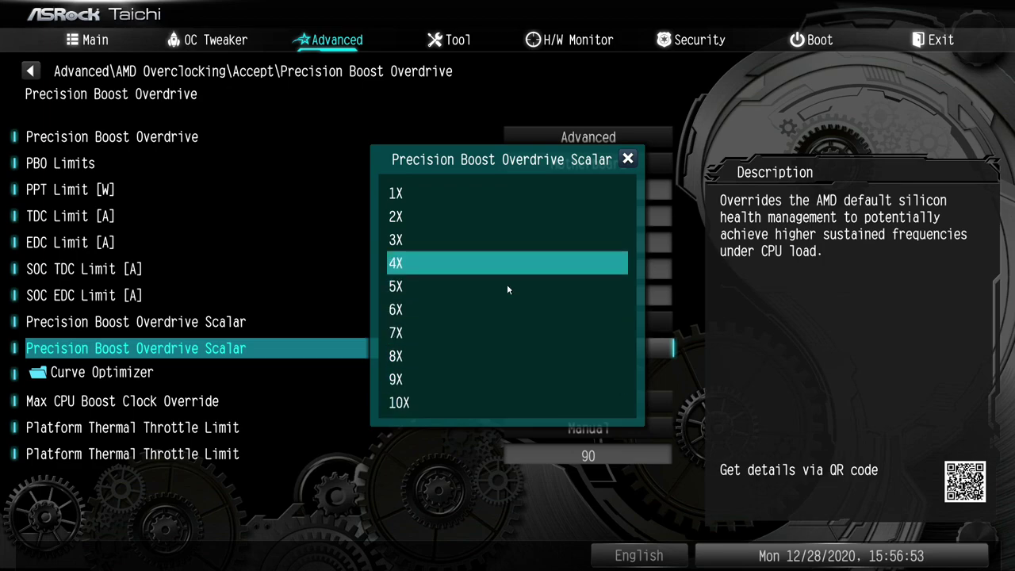
{"action": "key", "text": "Return"}
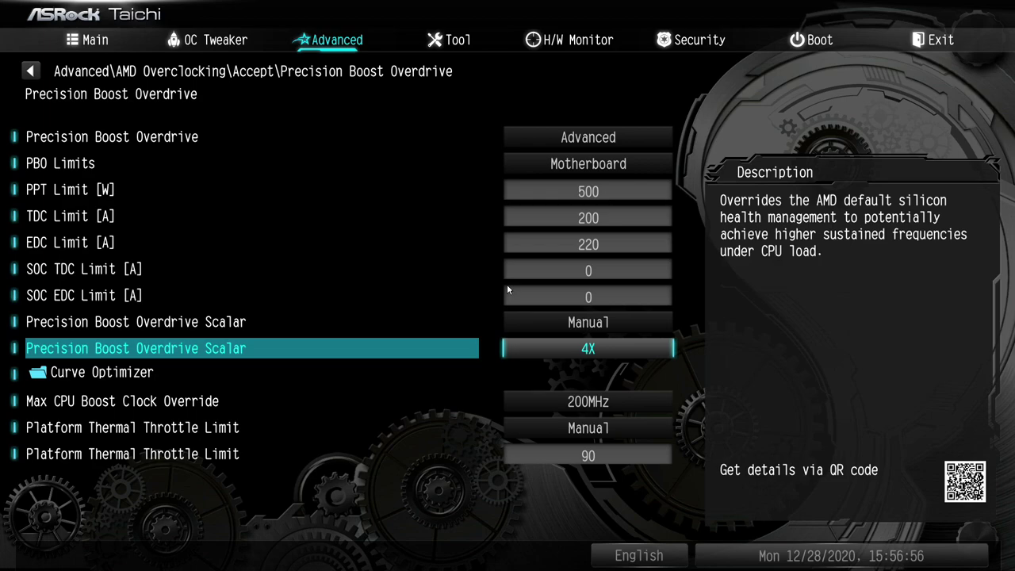
{"action": "key", "text": "Down"}
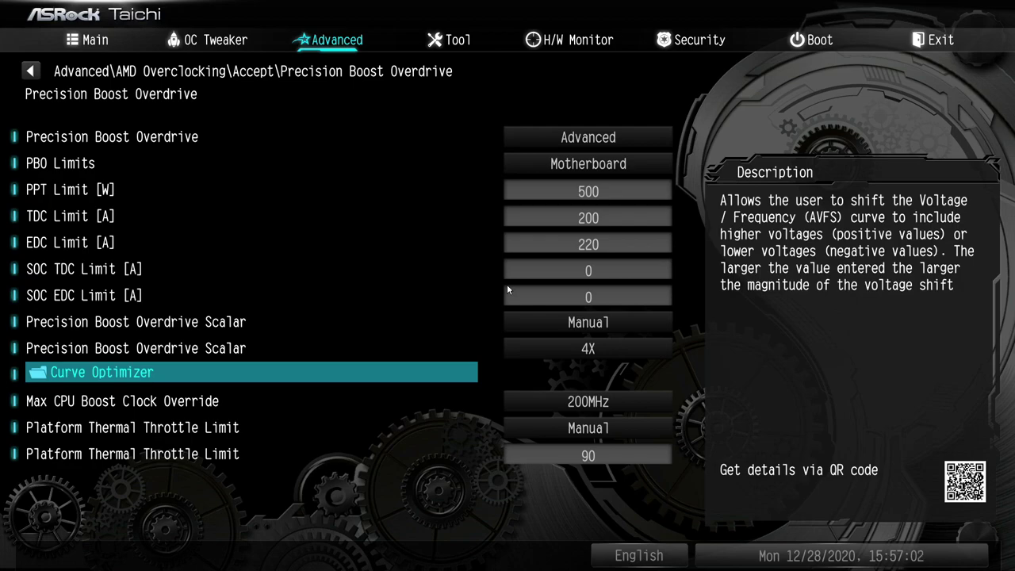
- Open Curve Optimizer and review the all-core sign and magnitude rows
{"action": "key", "text": "Return"}
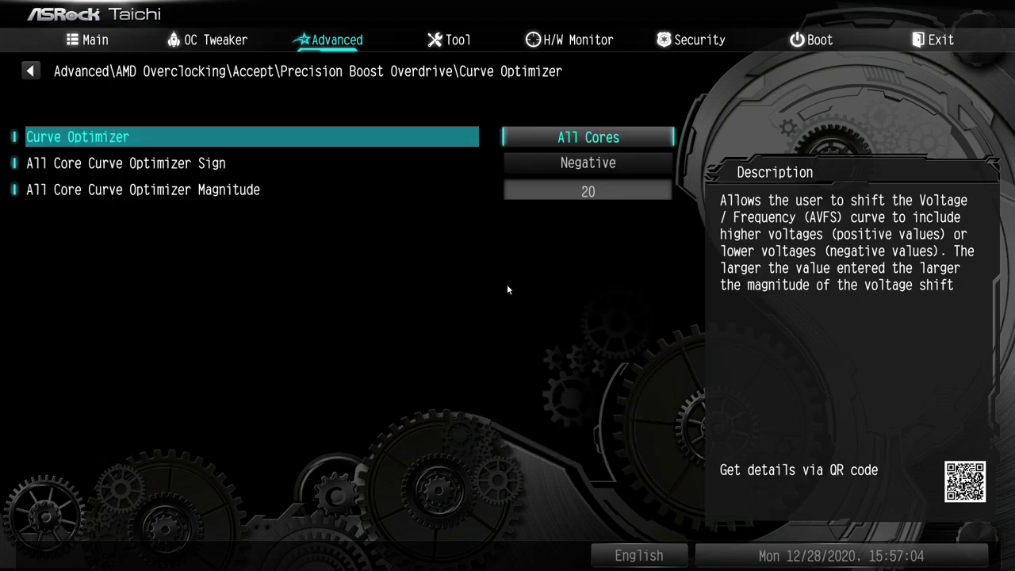
{"action": "key", "text": "Down"}
{"action": "key", "text": "Down"}
{"action": "key", "text": "Up"}
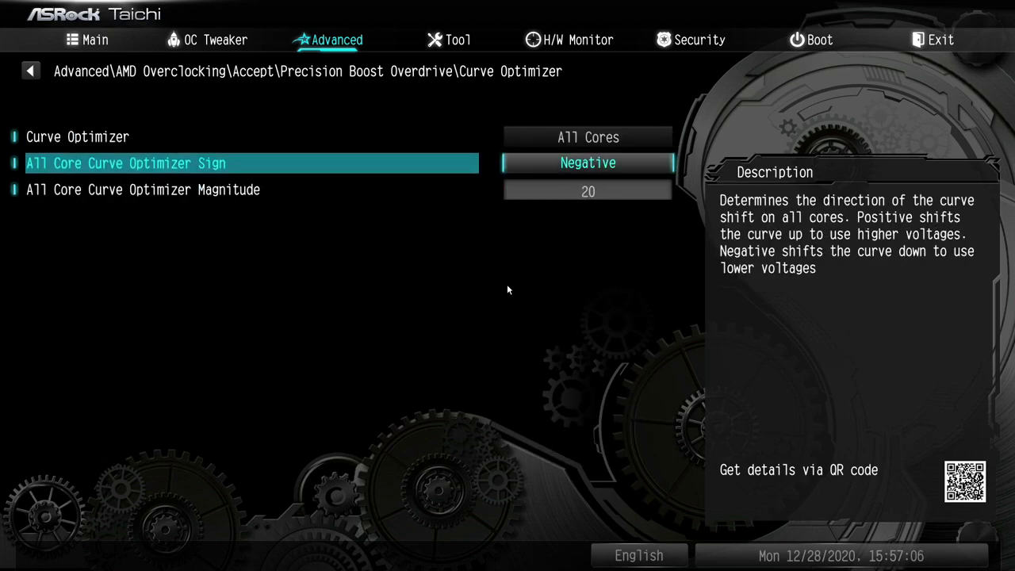
{"action": "key", "text": "Up"}
{"action": "key", "text": "Down"}
{"action": "key", "text": "Down"}
{"action": "key", "text": "Up"}
{"action": "key", "text": "Up"}
{"action": "key", "text": "Down"}
{"action": "key", "text": "Down"}
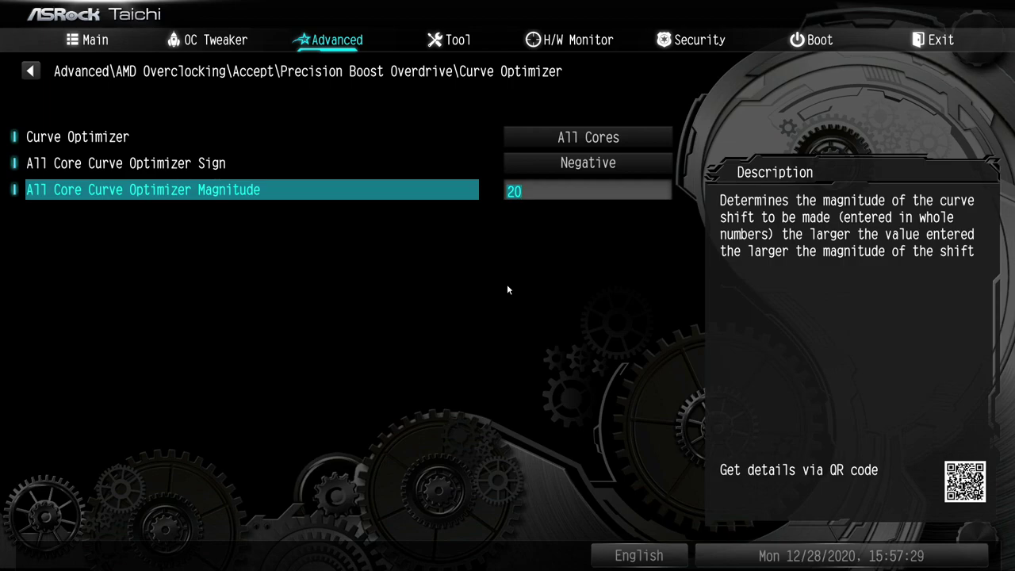
{"action": "key", "text": "Up"}
{"action": "key", "text": "Down"}
{"action": "key", "text": "Up"}
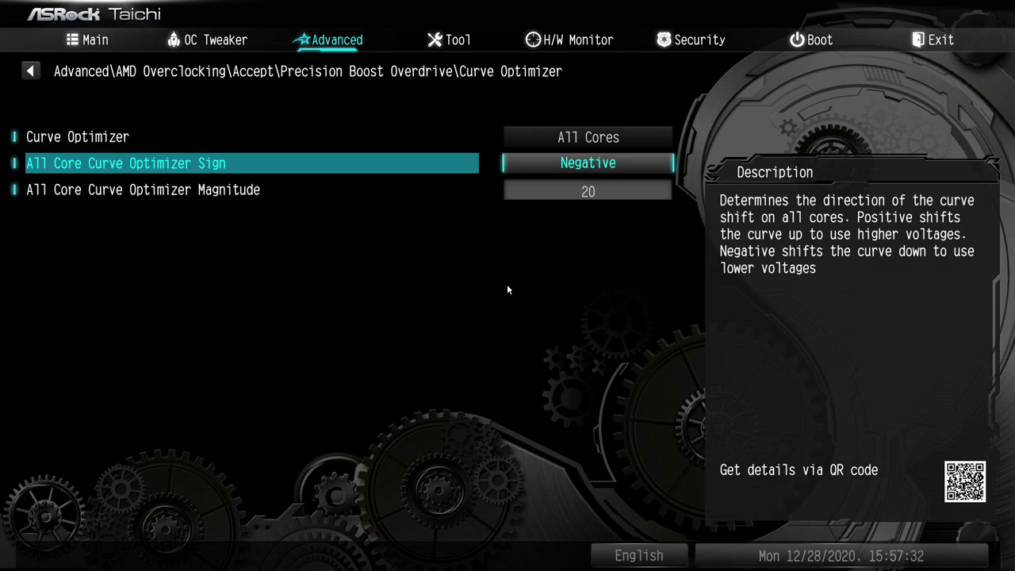
- Toggle the all-core curve sign between Positive and Negative, then choose Per Core mode
{"action": "key", "text": "Return"}
{"action": "key", "text": "Up"}
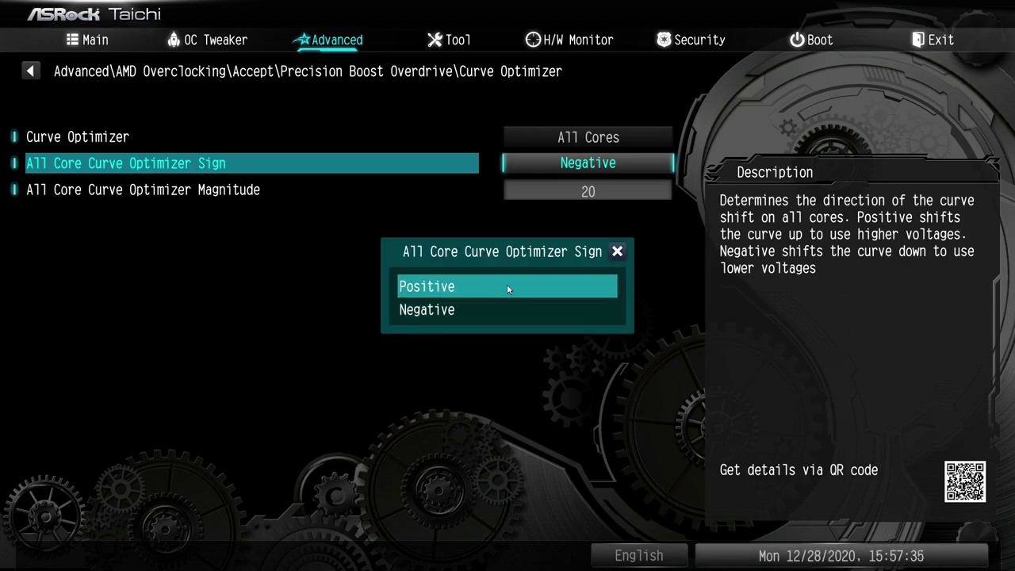
{"action": "key", "text": "Return"}
{"action": "key", "text": "Return"}
{"action": "key", "text": "Down"}
{"action": "key", "text": "Return"}
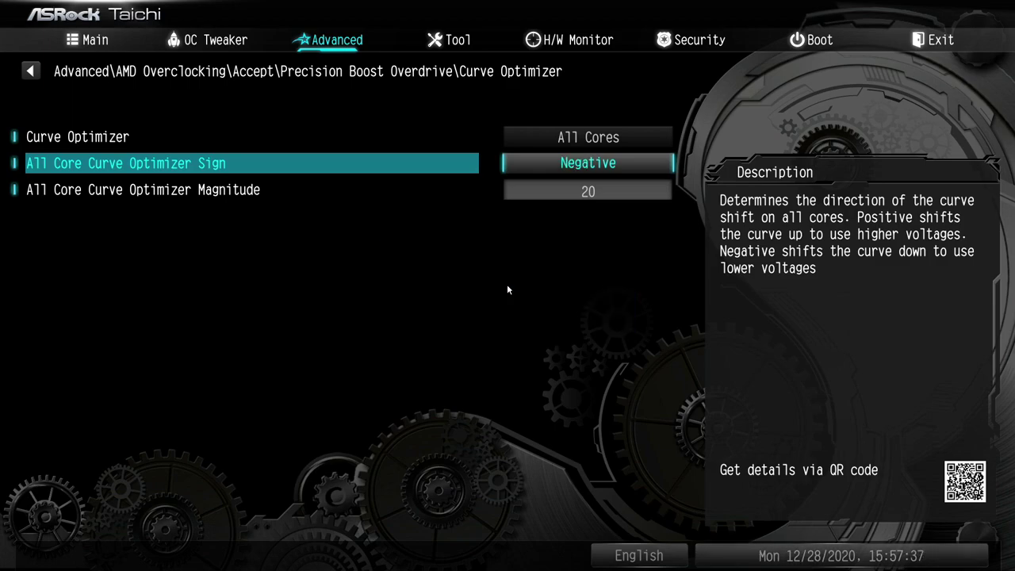
{"action": "key", "text": "Up"}
{"action": "key", "text": "Return"}
{"action": "key", "text": "Down"}
{"action": "key", "text": "Return"}
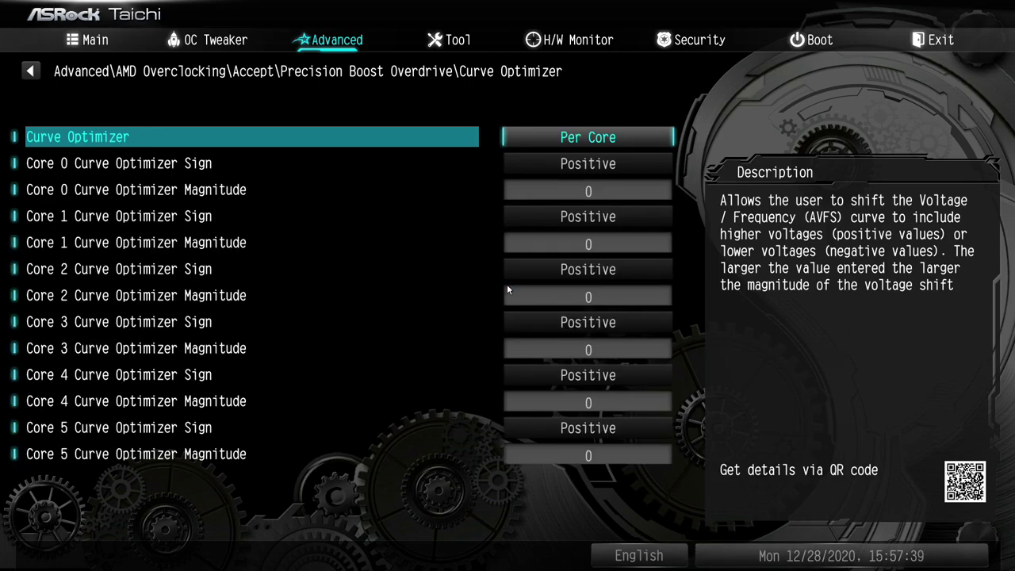
- Enter 25 as the Core 0 Curve Optimizer magnitude
{"action": "key", "text": "Down"}
{"action": "key", "text": "Down"}
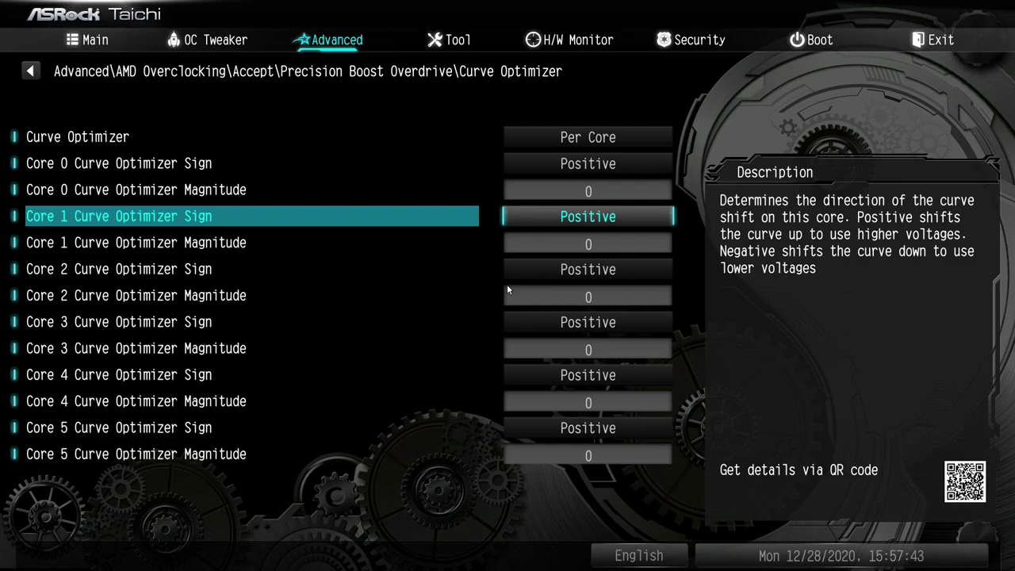
{"action": "key", "text": "Up"}
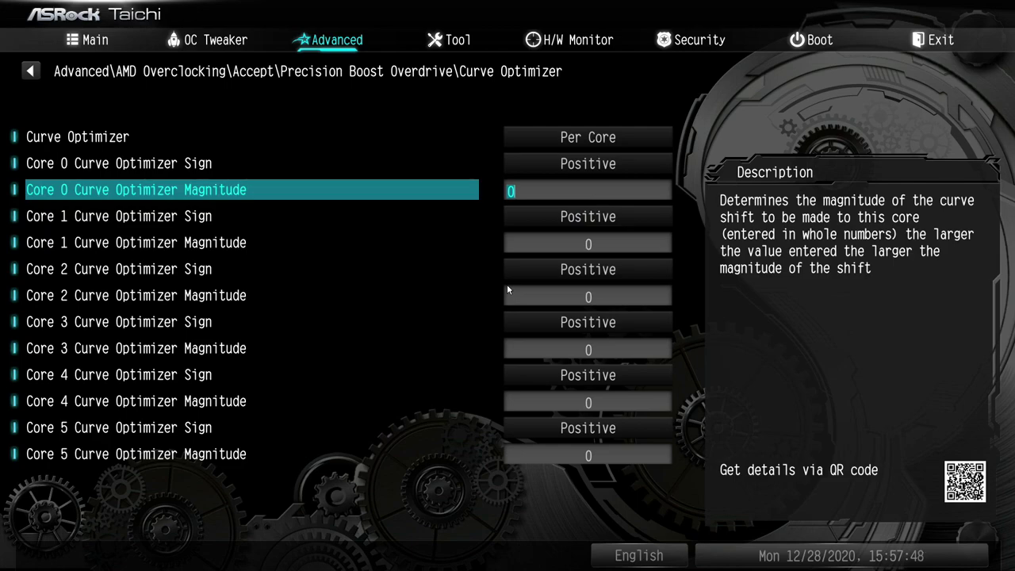
{"action": "key", "text": "Down"}
{"action": "key", "text": "Down"}
{"action": "key", "text": "Down"}
{"action": "key", "text": "Down"}
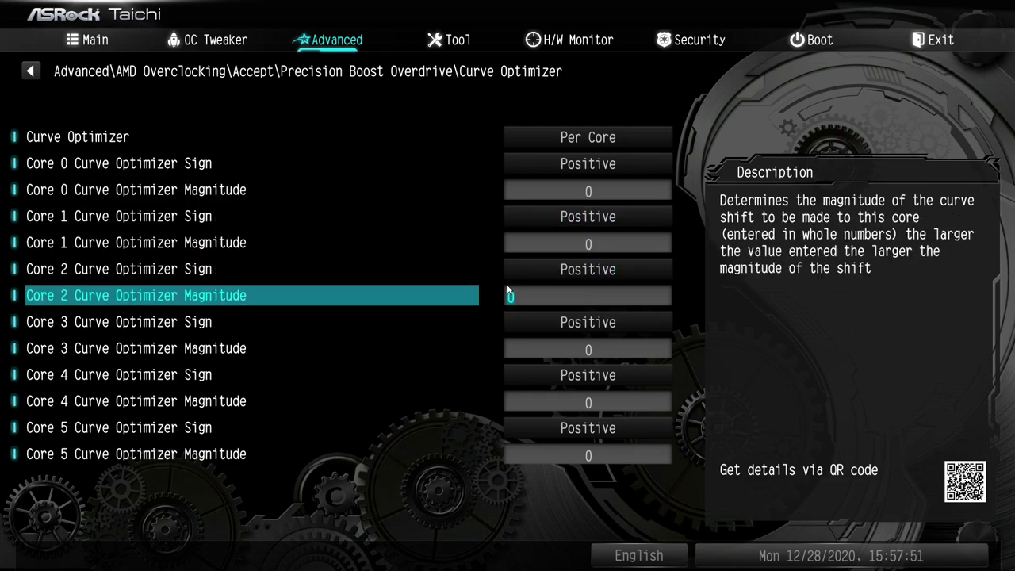
{"action": "key", "text": "Down"}
{"action": "key", "text": "Down"}
{"action": "key", "text": "Up"}
{"action": "key", "text": "Up"}
{"action": "key", "text": "Up"}
{"action": "key", "text": "Up"}
{"action": "key", "text": "Up"}
{"action": "key", "text": "Up"}
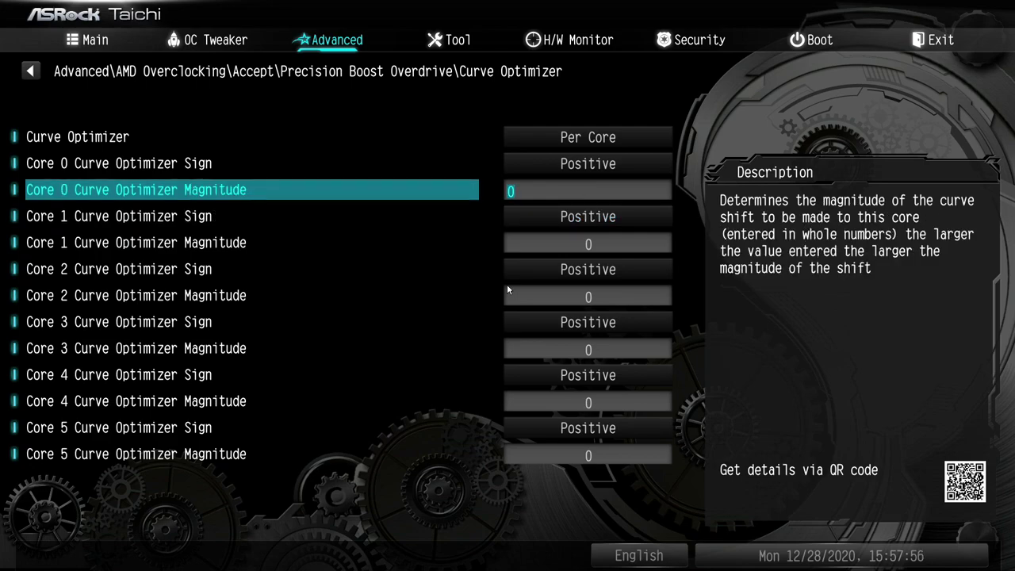
{"action": "type", "text": "25"}
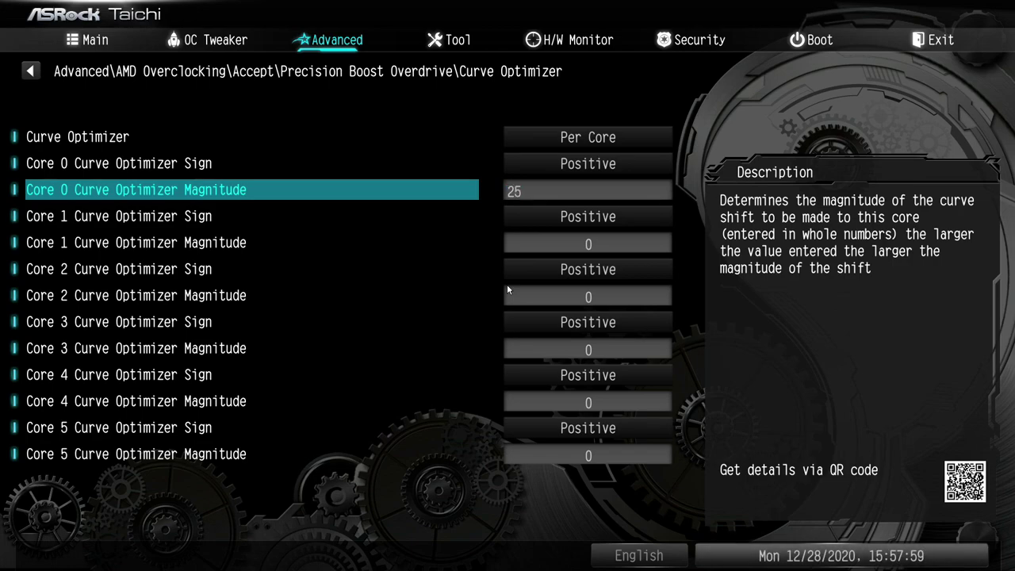
{"action": "key", "text": "Down"}
{"action": "key", "text": "Down"}
{"action": "key", "text": "Down"}
- Enter 20 as the Core 1 magnitude and go back to the PBO page
{"action": "key", "text": "Up"}
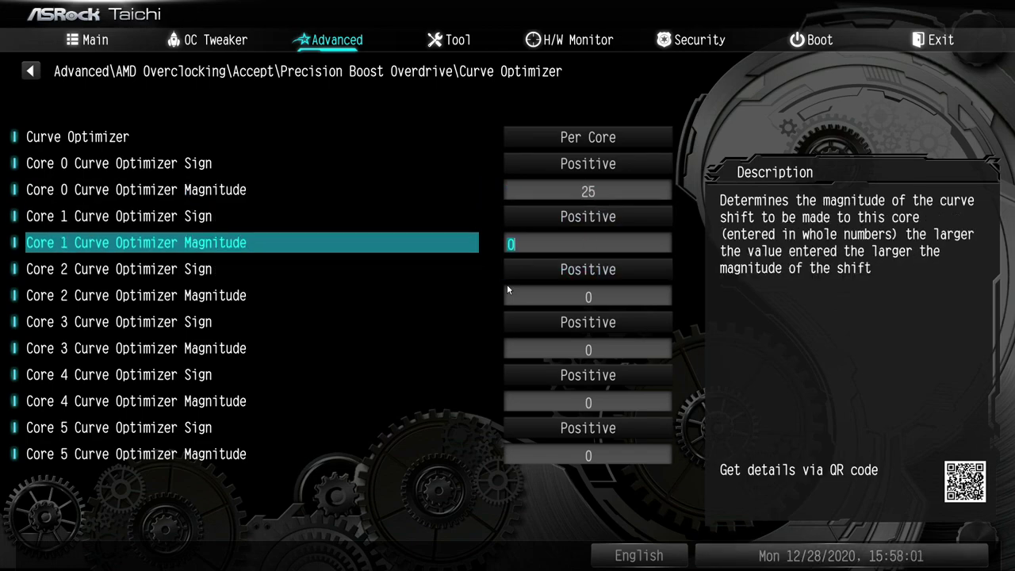
{"action": "type", "text": "20"}
{"action": "key", "text": "Down"}
{"action": "key", "text": "Down"}
{"action": "key", "text": "Down"}
{"action": "key", "text": "Down"}
{"action": "key", "text": "Down"}
{"action": "key", "text": "Down"}
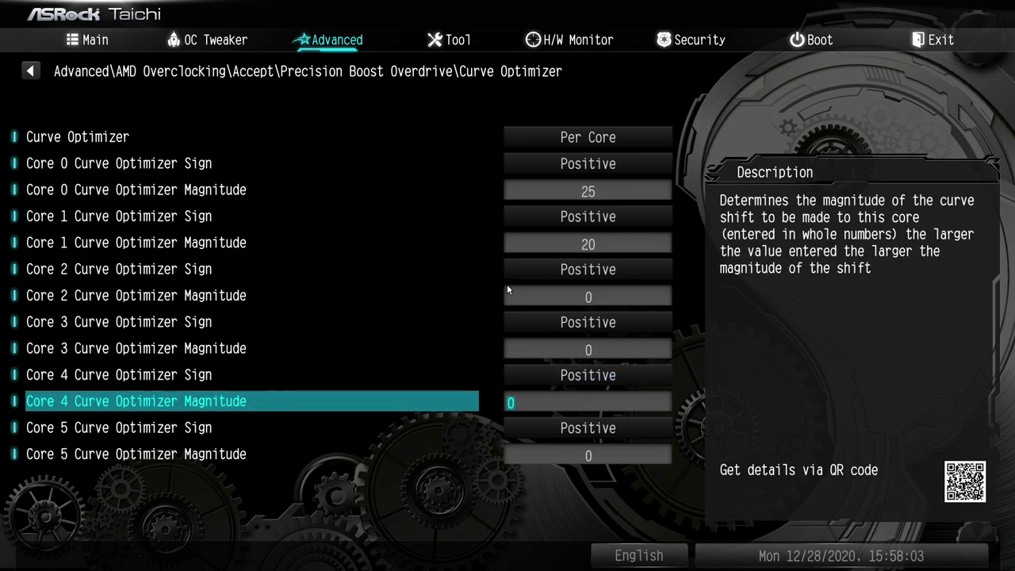
{"action": "key", "text": "Down"}
{"action": "key", "text": "Down"}
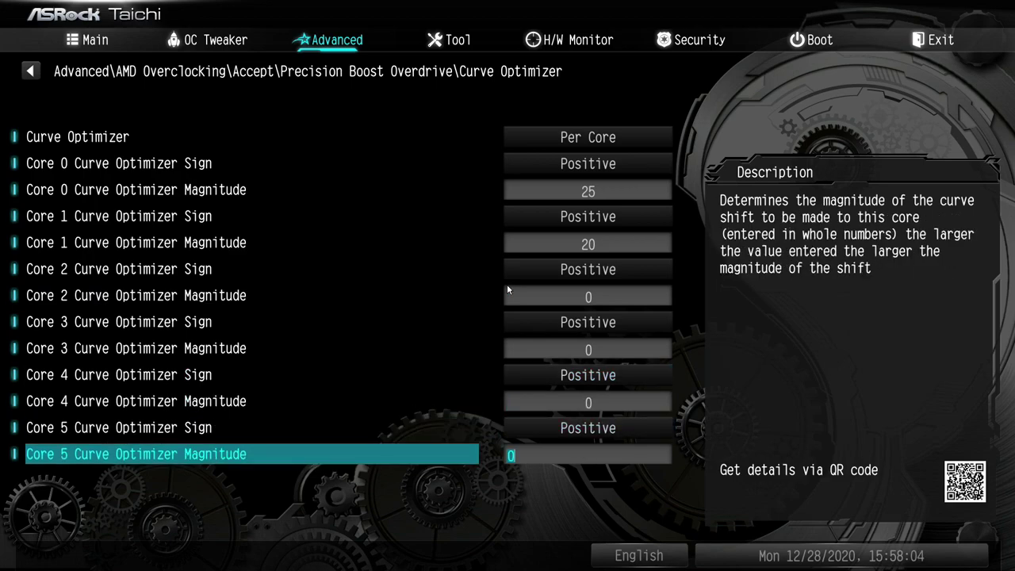
{"action": "key", "text": "Escape"}
- Switch Curve Optimizer back to All Cores with Negative sign, magnitude 20
{"action": "key", "text": "Up"}
{"action": "key", "text": "Up"}
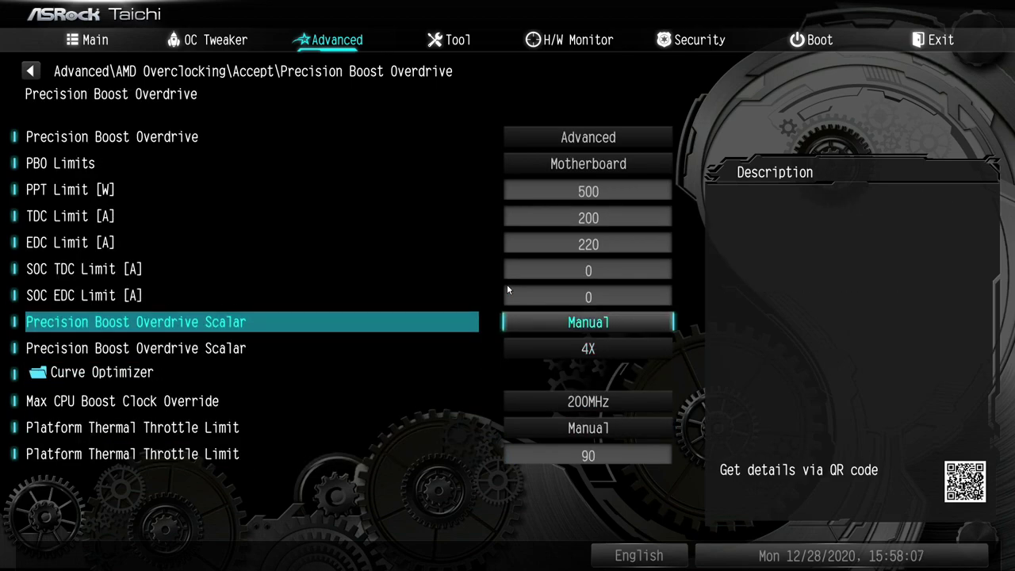
{"action": "key", "text": "Down"}
{"action": "key", "text": "Down"}
{"action": "key", "text": "Return"}
{"action": "key", "text": "Down"}
{"action": "key", "text": "Up"}
{"action": "key", "text": "Return"}
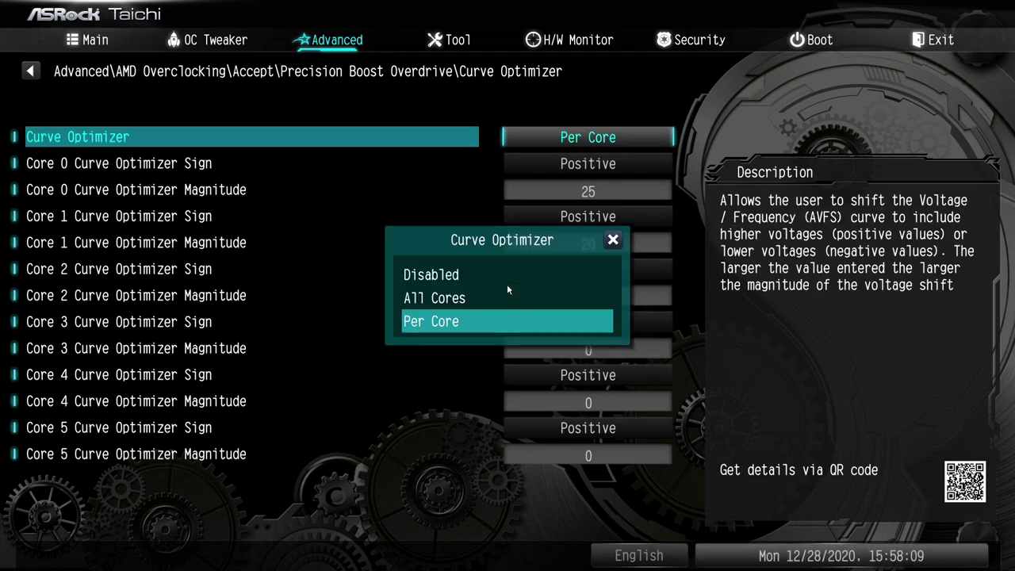
{"action": "key", "text": "Up"}
{"action": "key", "text": "Return"}
{"action": "key", "text": "Down"}
{"action": "key", "text": "Down"}
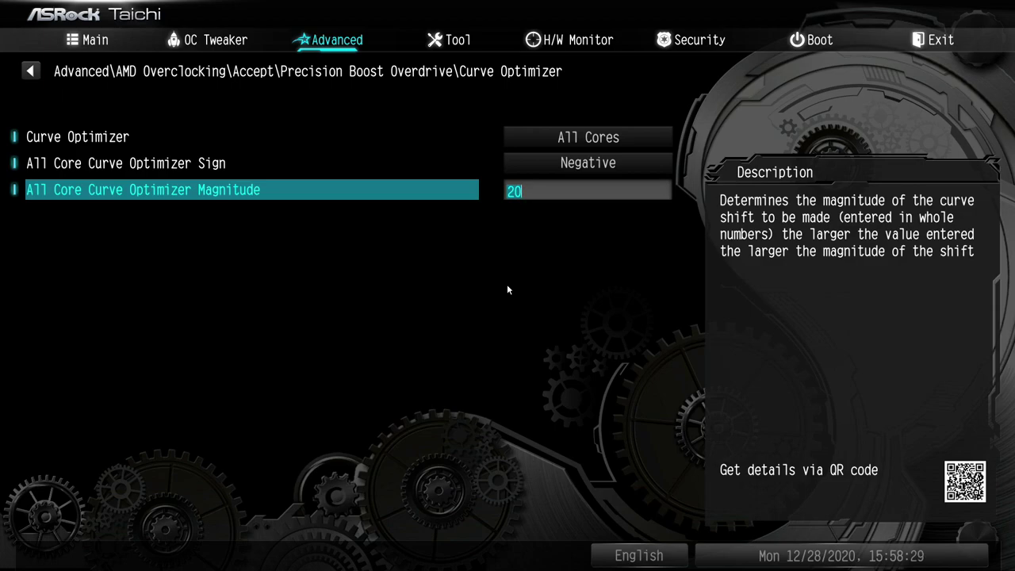
{"action": "key", "text": "Escape"}
{"action": "key", "text": "Down"}
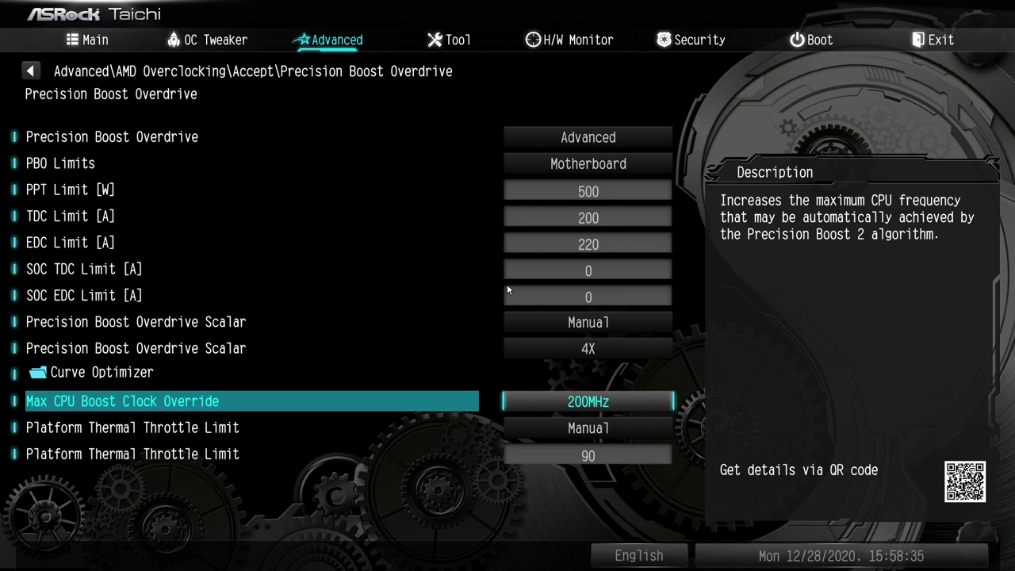
{"action": "key", "text": "Return"}
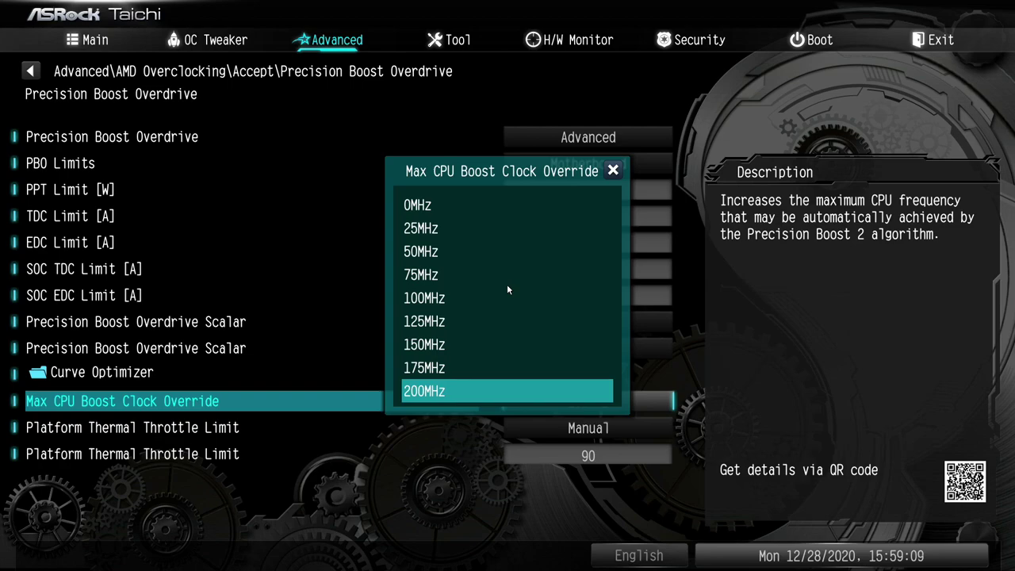
{"action": "key", "text": "Return"}
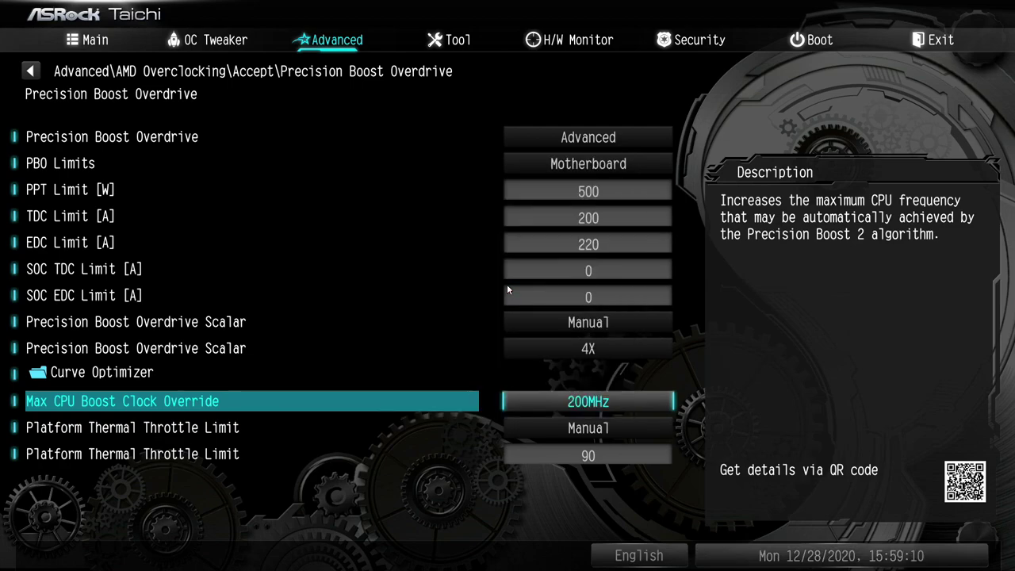
- Keep Precision Boost Overdrive on Advanced and the Platform Thermal Throttle Limit at 90
{"action": "key", "text": "Up"}
{"action": "key", "text": "Up"}
{"action": "key", "text": "Up"}
{"action": "key", "text": "Up"}
{"action": "key", "text": "Up"}
{"action": "key", "text": "Up"}
{"action": "key", "text": "Up"}
{"action": "key", "text": "Up"}
{"action": "key", "text": "Up"}
{"action": "key", "text": "Up"}
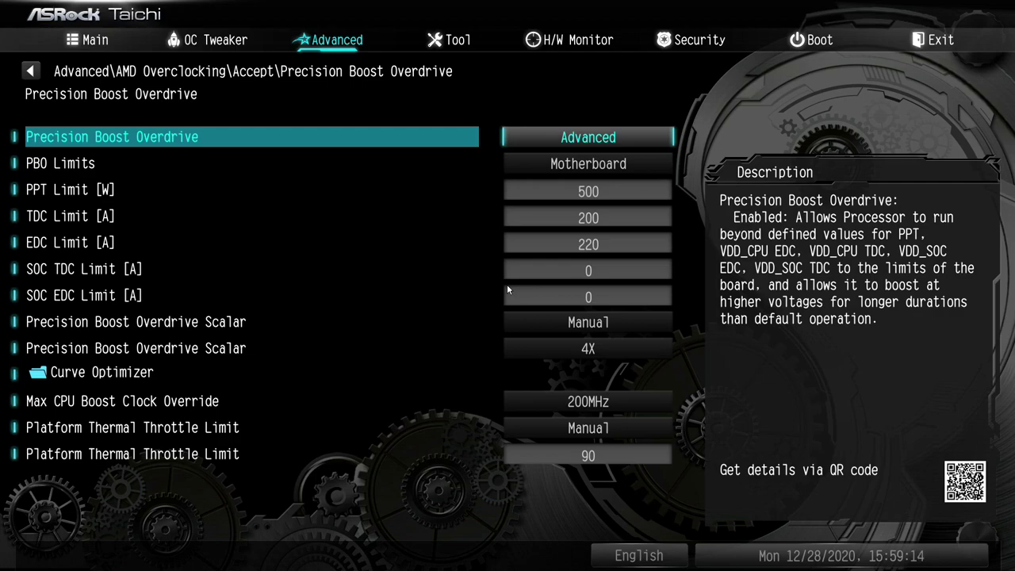
{"action": "key", "text": "Return"}
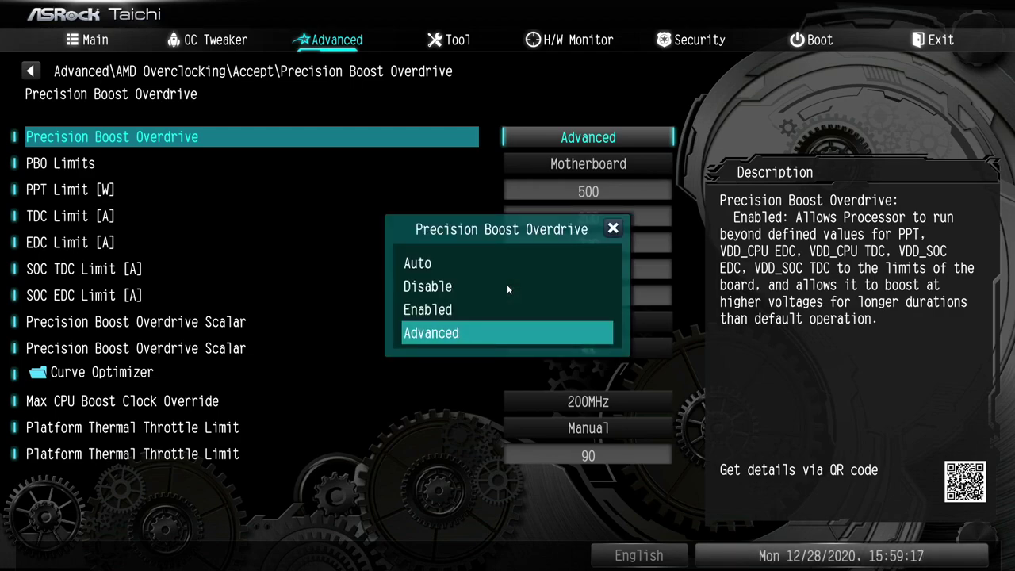
{"action": "key", "text": "Up"}
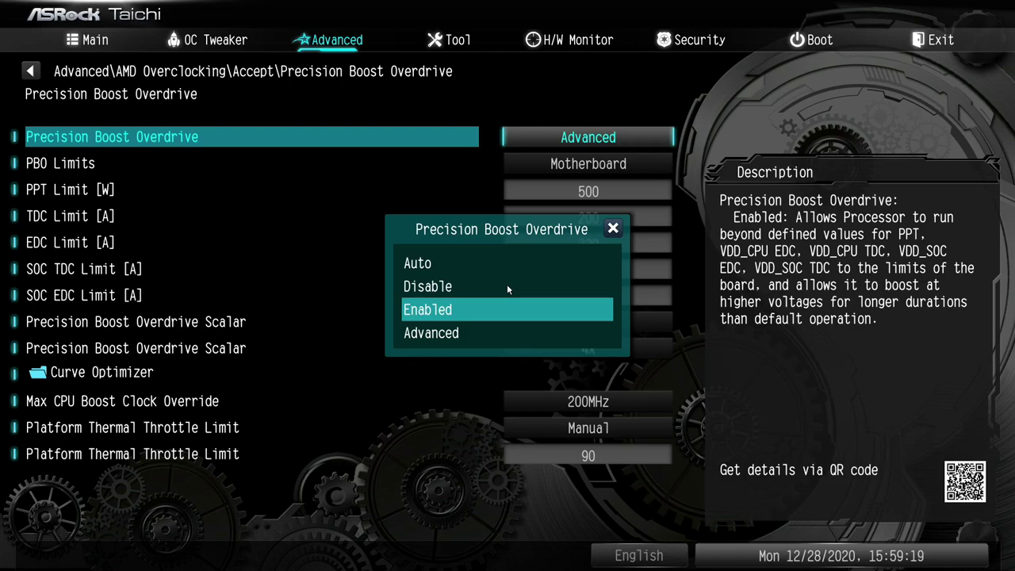
{"action": "key", "text": "Escape"}
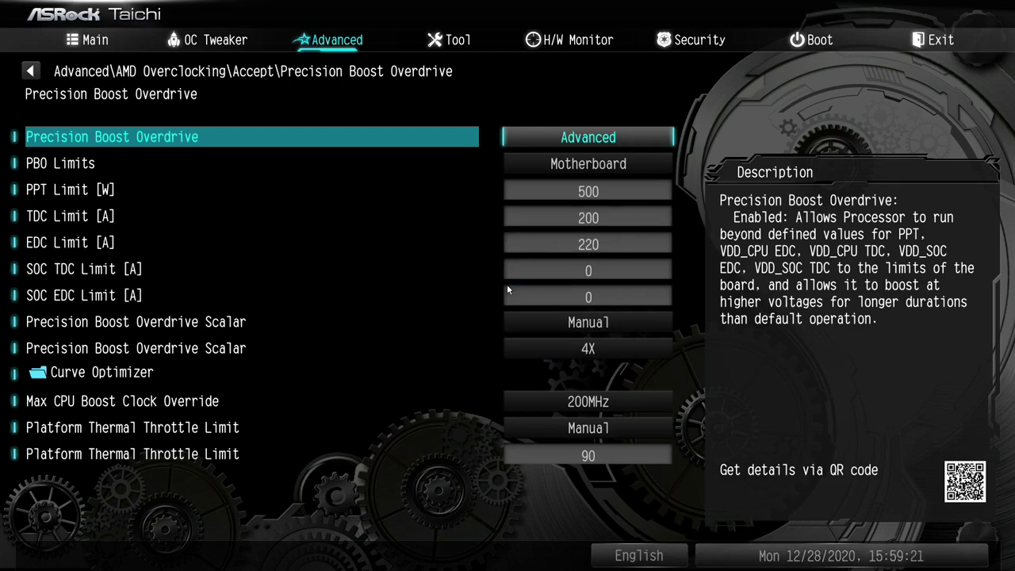
{"action": "key", "text": "Down"}
{"action": "key", "text": "Down"}
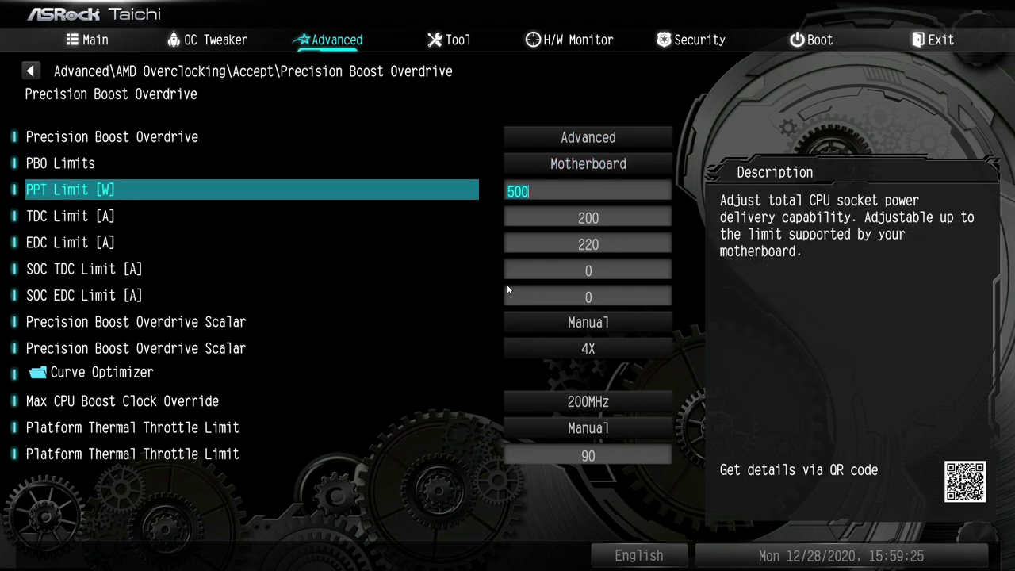
{"action": "key", "text": "Down"}
{"action": "key", "text": "Down"}
{"action": "key", "text": "Down"}
{"action": "key", "text": "Down"}
{"action": "key", "text": "Down"}
{"action": "key", "text": "Down"}
{"action": "key", "text": "Down"}
{"action": "key", "text": "Down"}
{"action": "key", "text": "Down"}
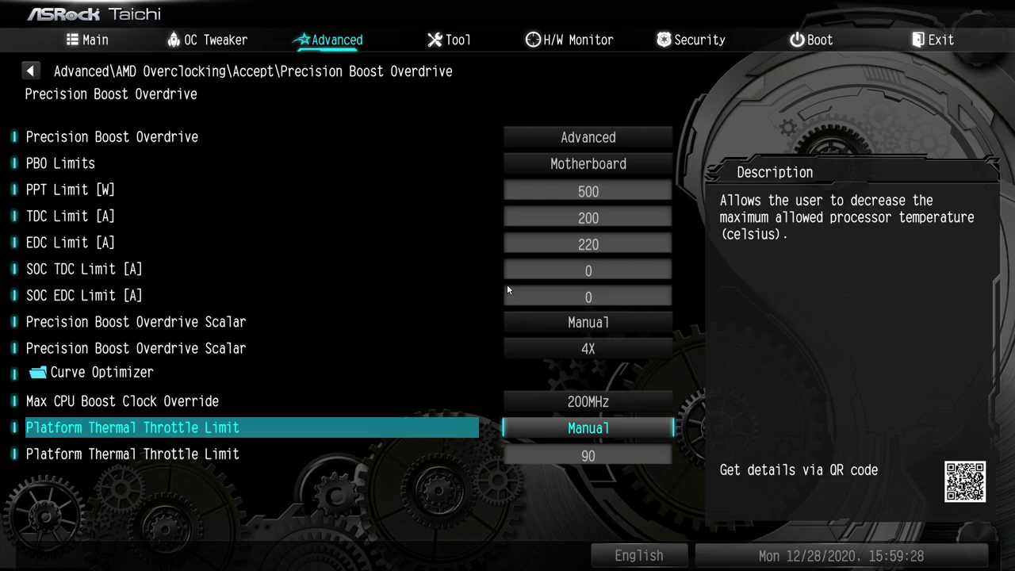
{"action": "key", "text": "Down"}
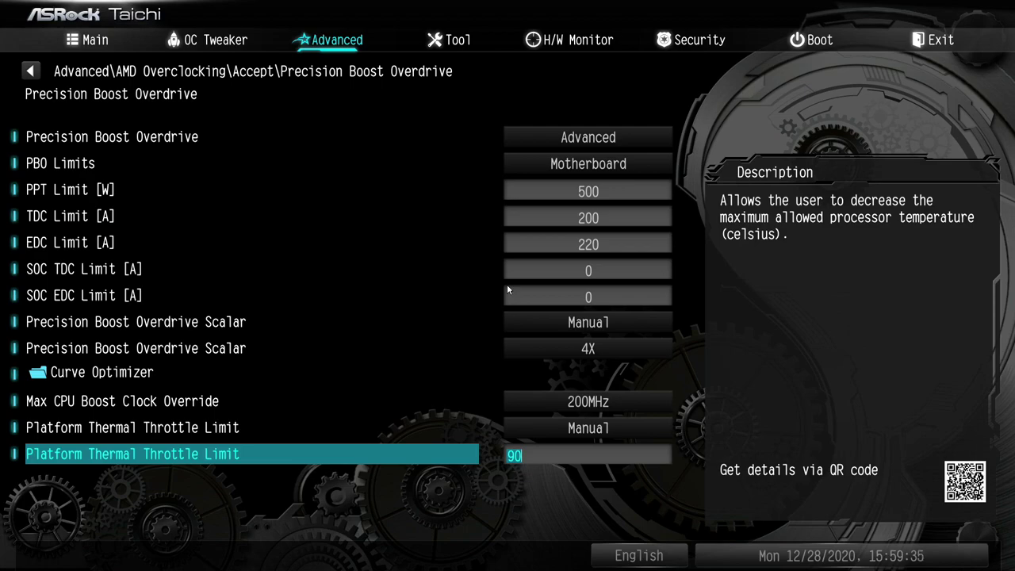
{"action": "key", "text": "Up"}
{"action": "key", "text": "Up"}
{"action": "key", "text": "Up"}
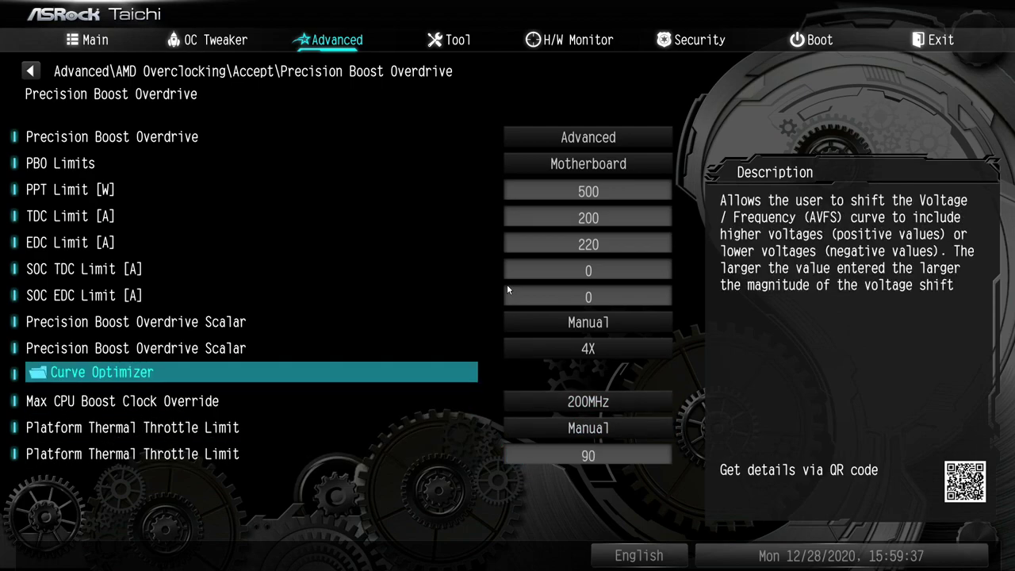
{"action": "key", "text": "Up"}
- Save changes and exit setup from the Exit tab
{"action": "key", "text": "Right"}
{"action": "key", "text": "Right"}
{"action": "key", "text": "Right"}
{"action": "key", "text": "Right"}
{"action": "key", "text": "Right"}
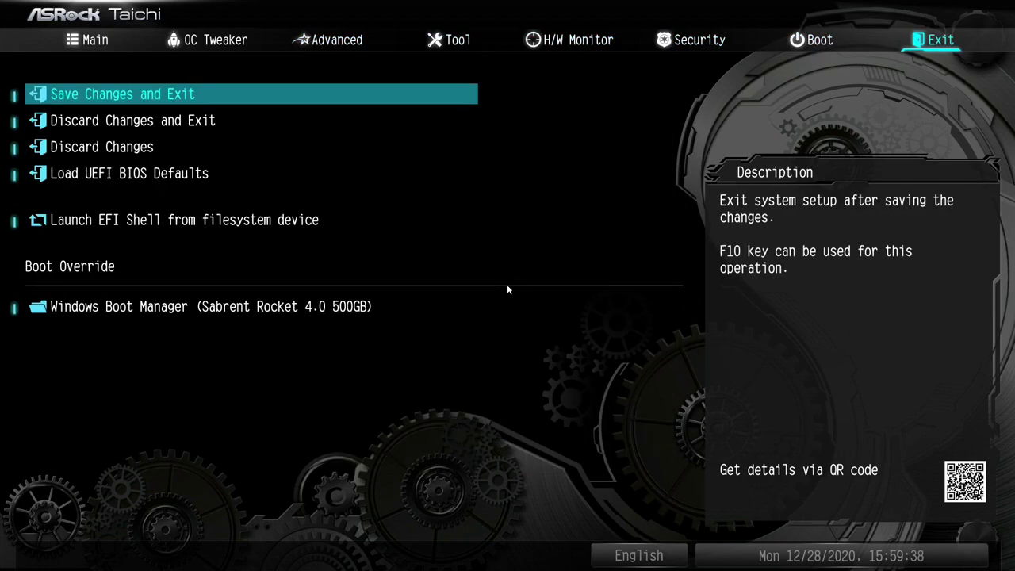
{"action": "key", "text": "Return"}
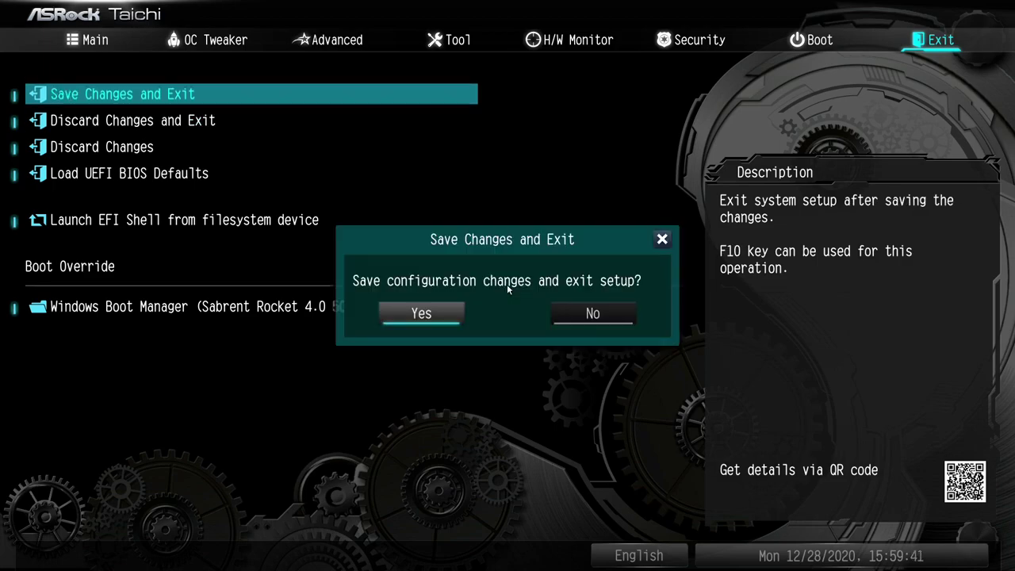
{"action": "key", "text": "Return"}
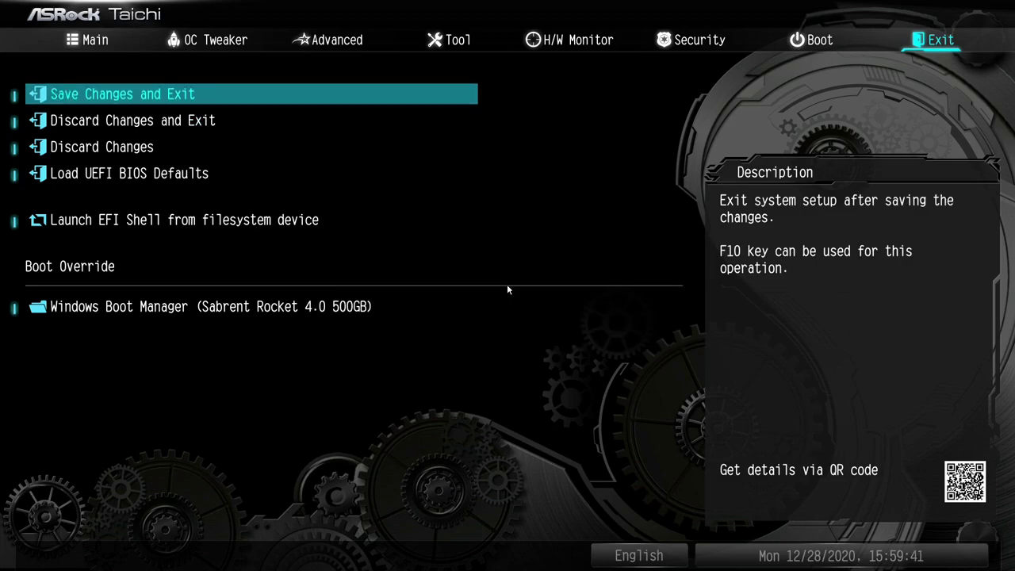